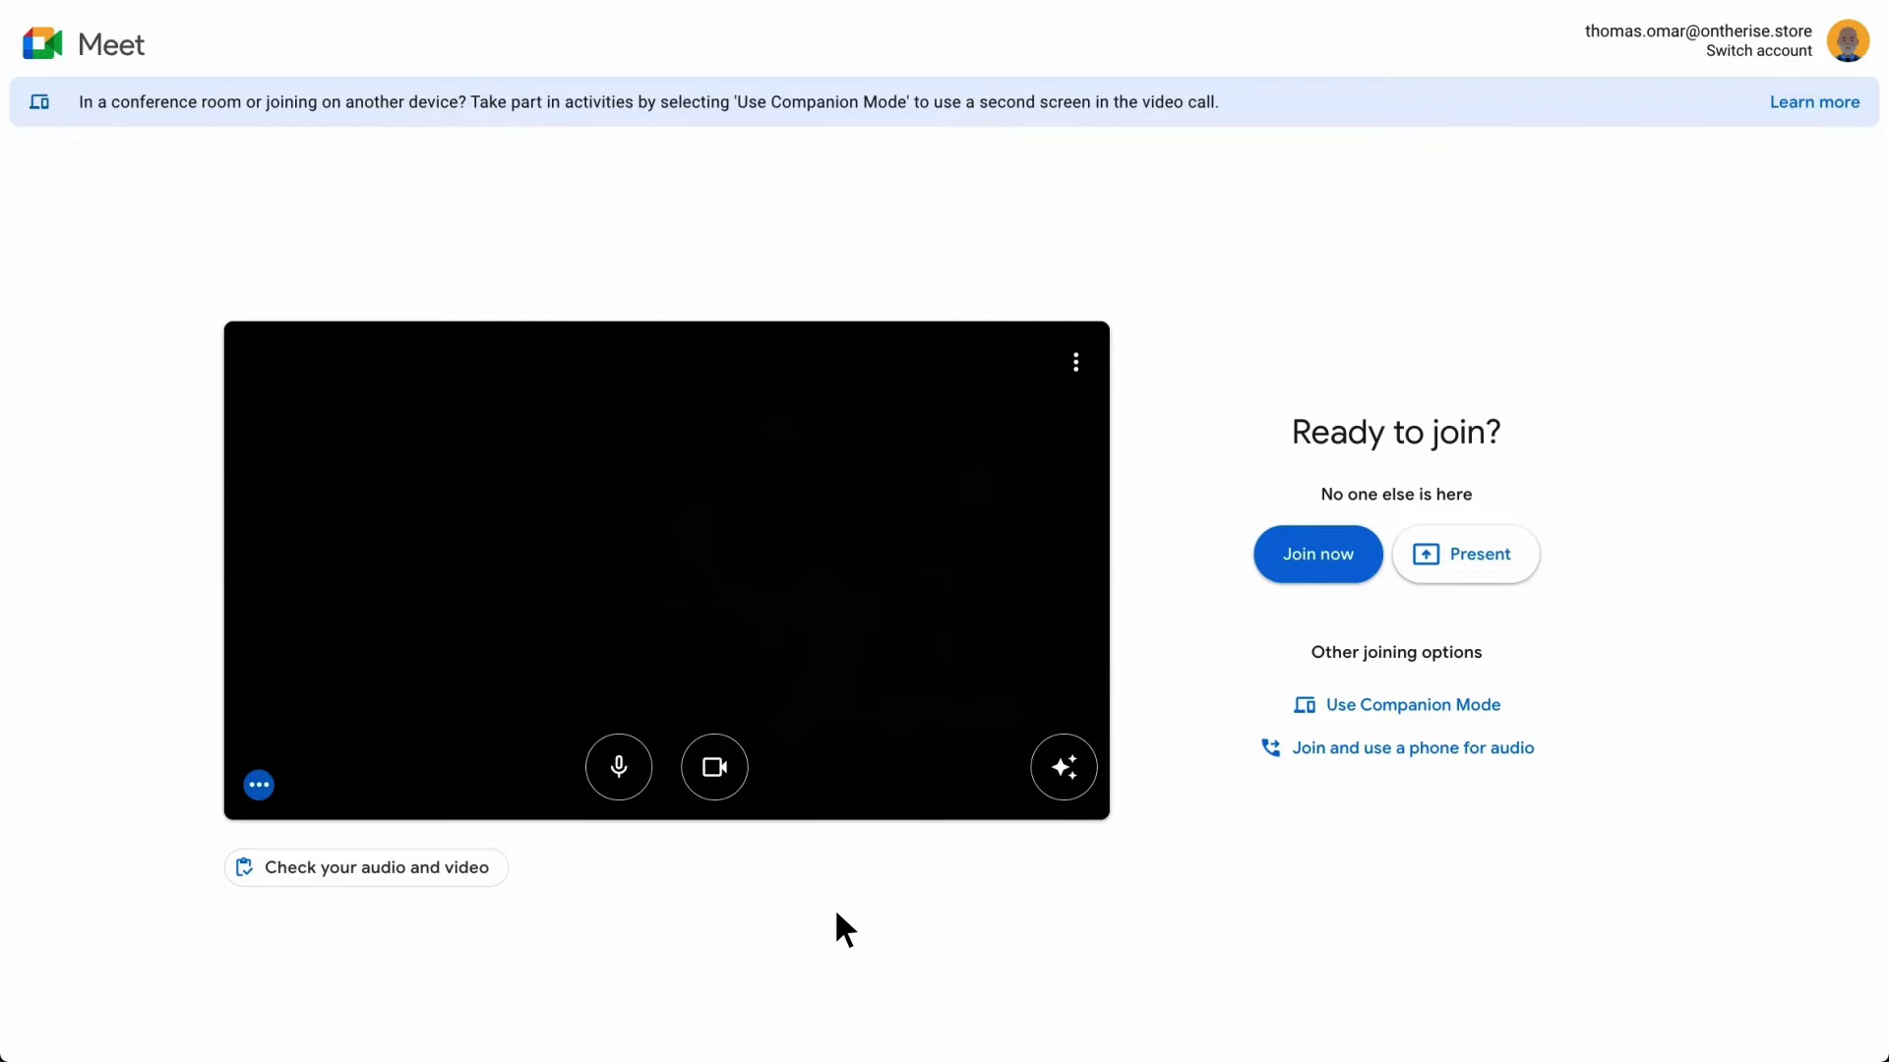
# - Toggle the mic and camera off and back on, then show the More options list
pyautogui.click(621, 766)
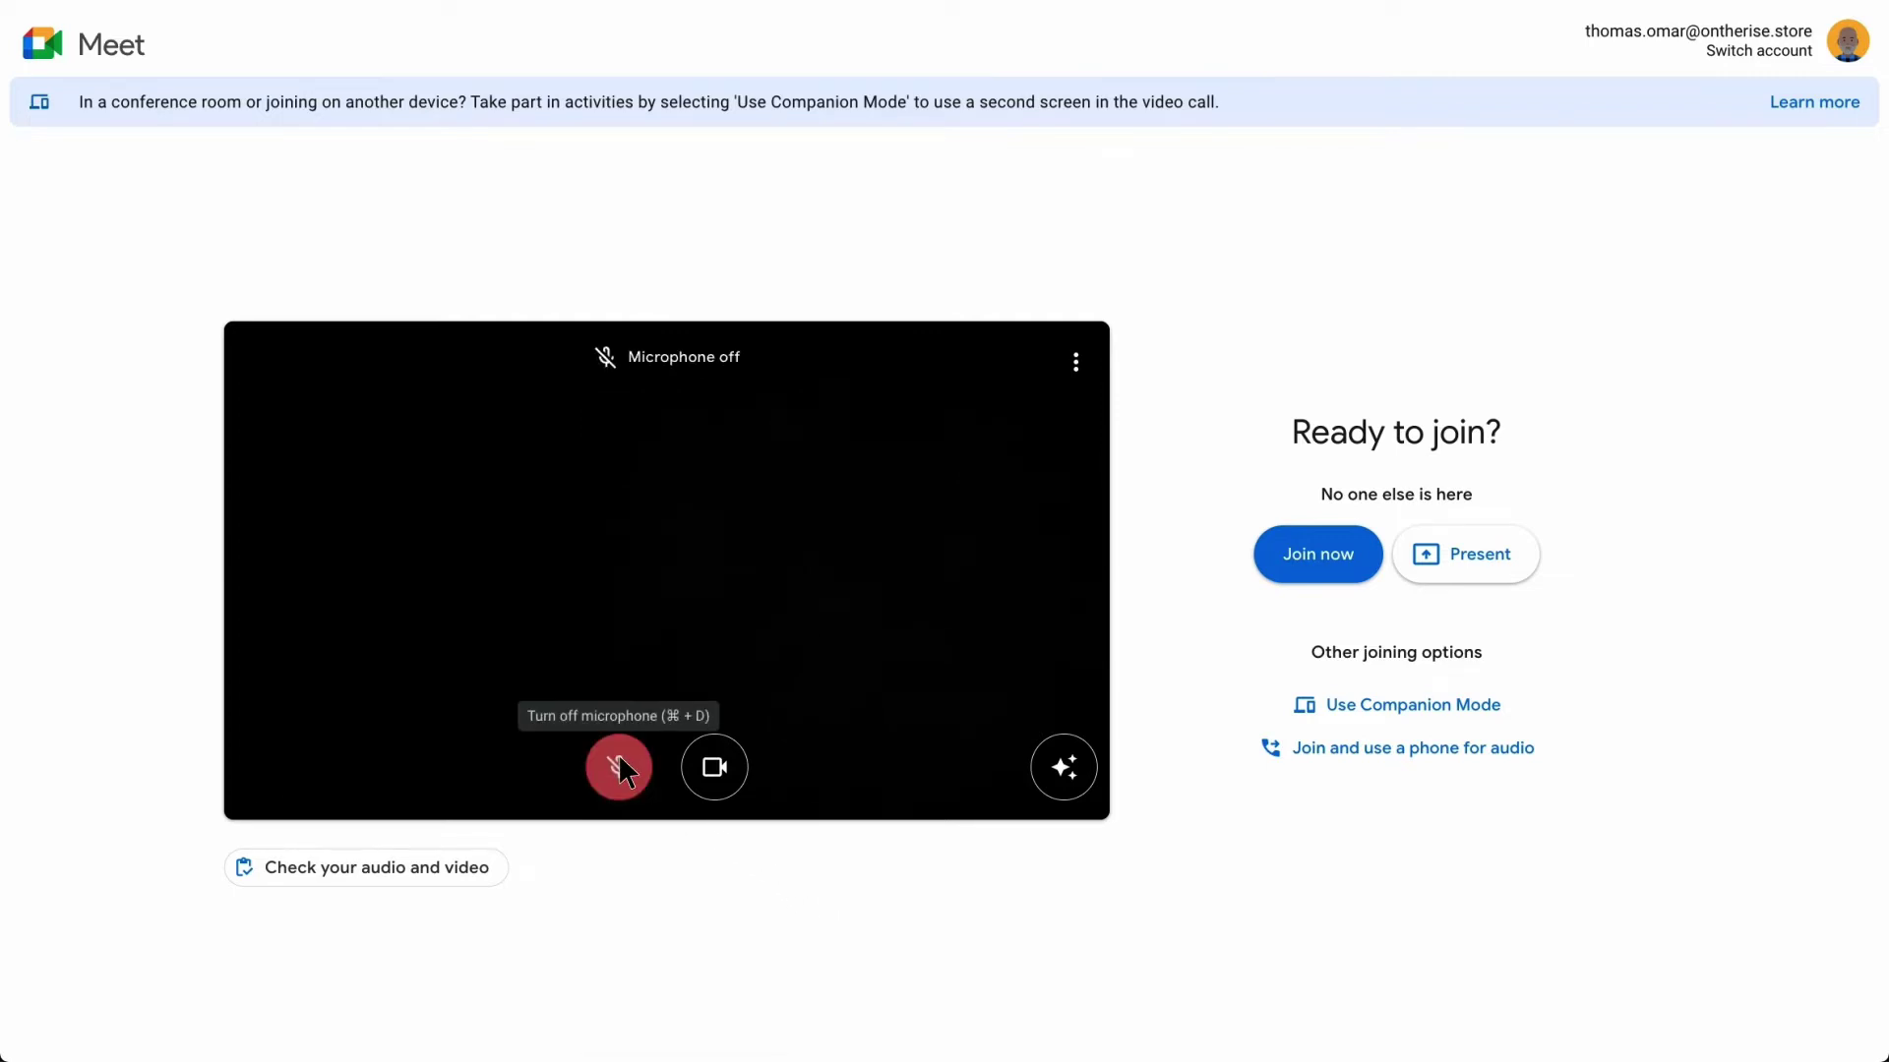
pyautogui.click(715, 768)
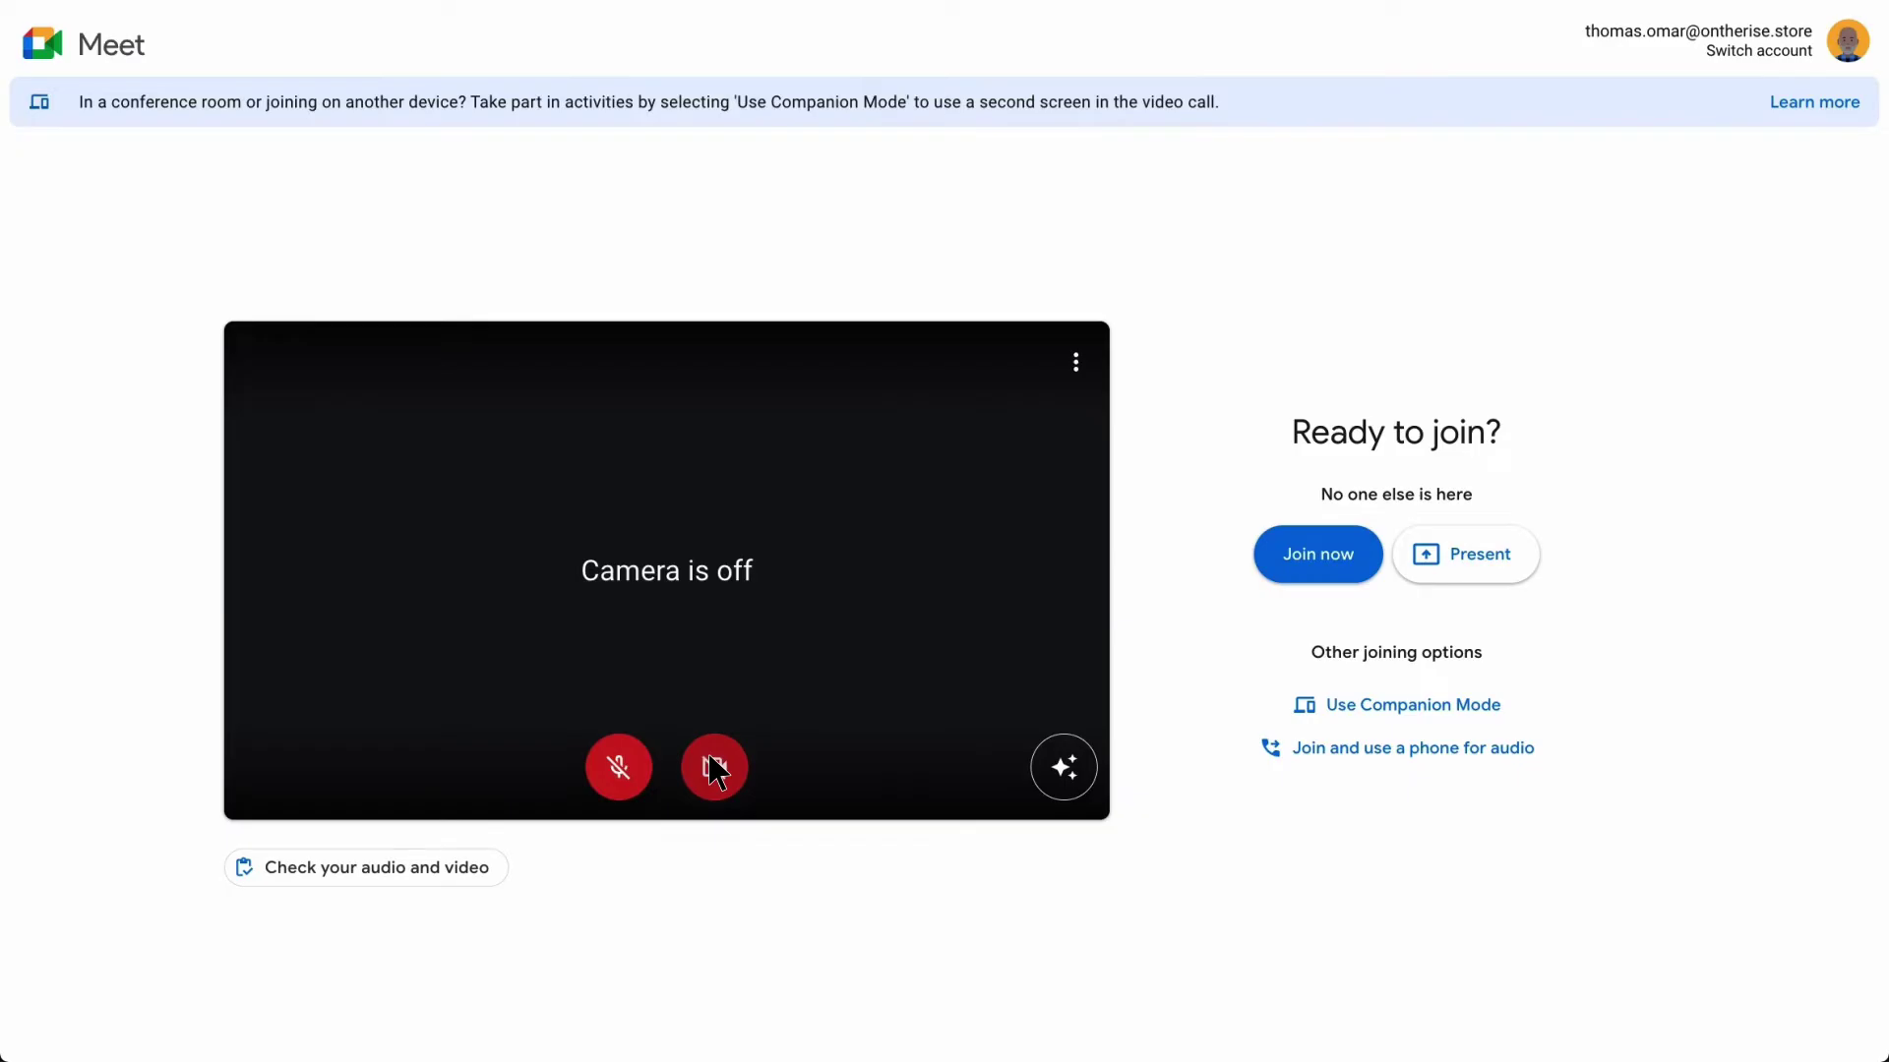
pyautogui.click(714, 767)
pyautogui.click(620, 768)
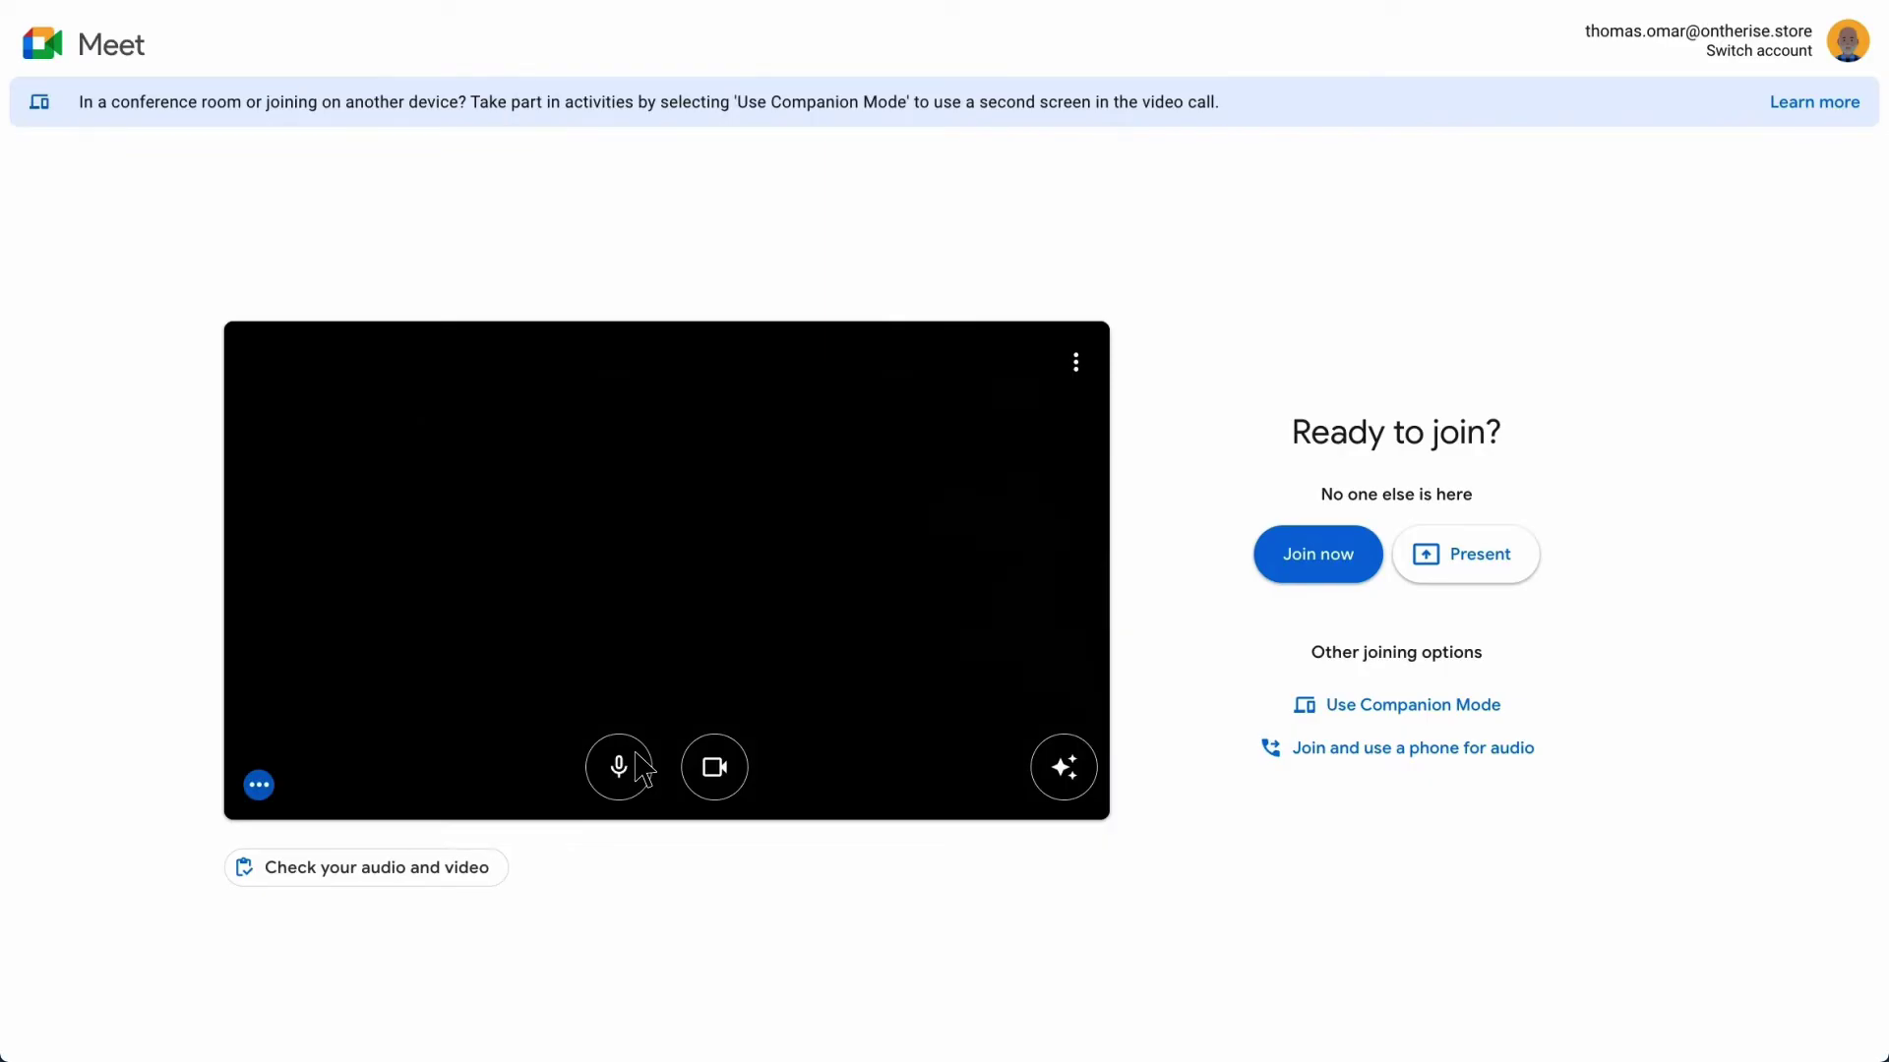
pyautogui.click(1077, 364)
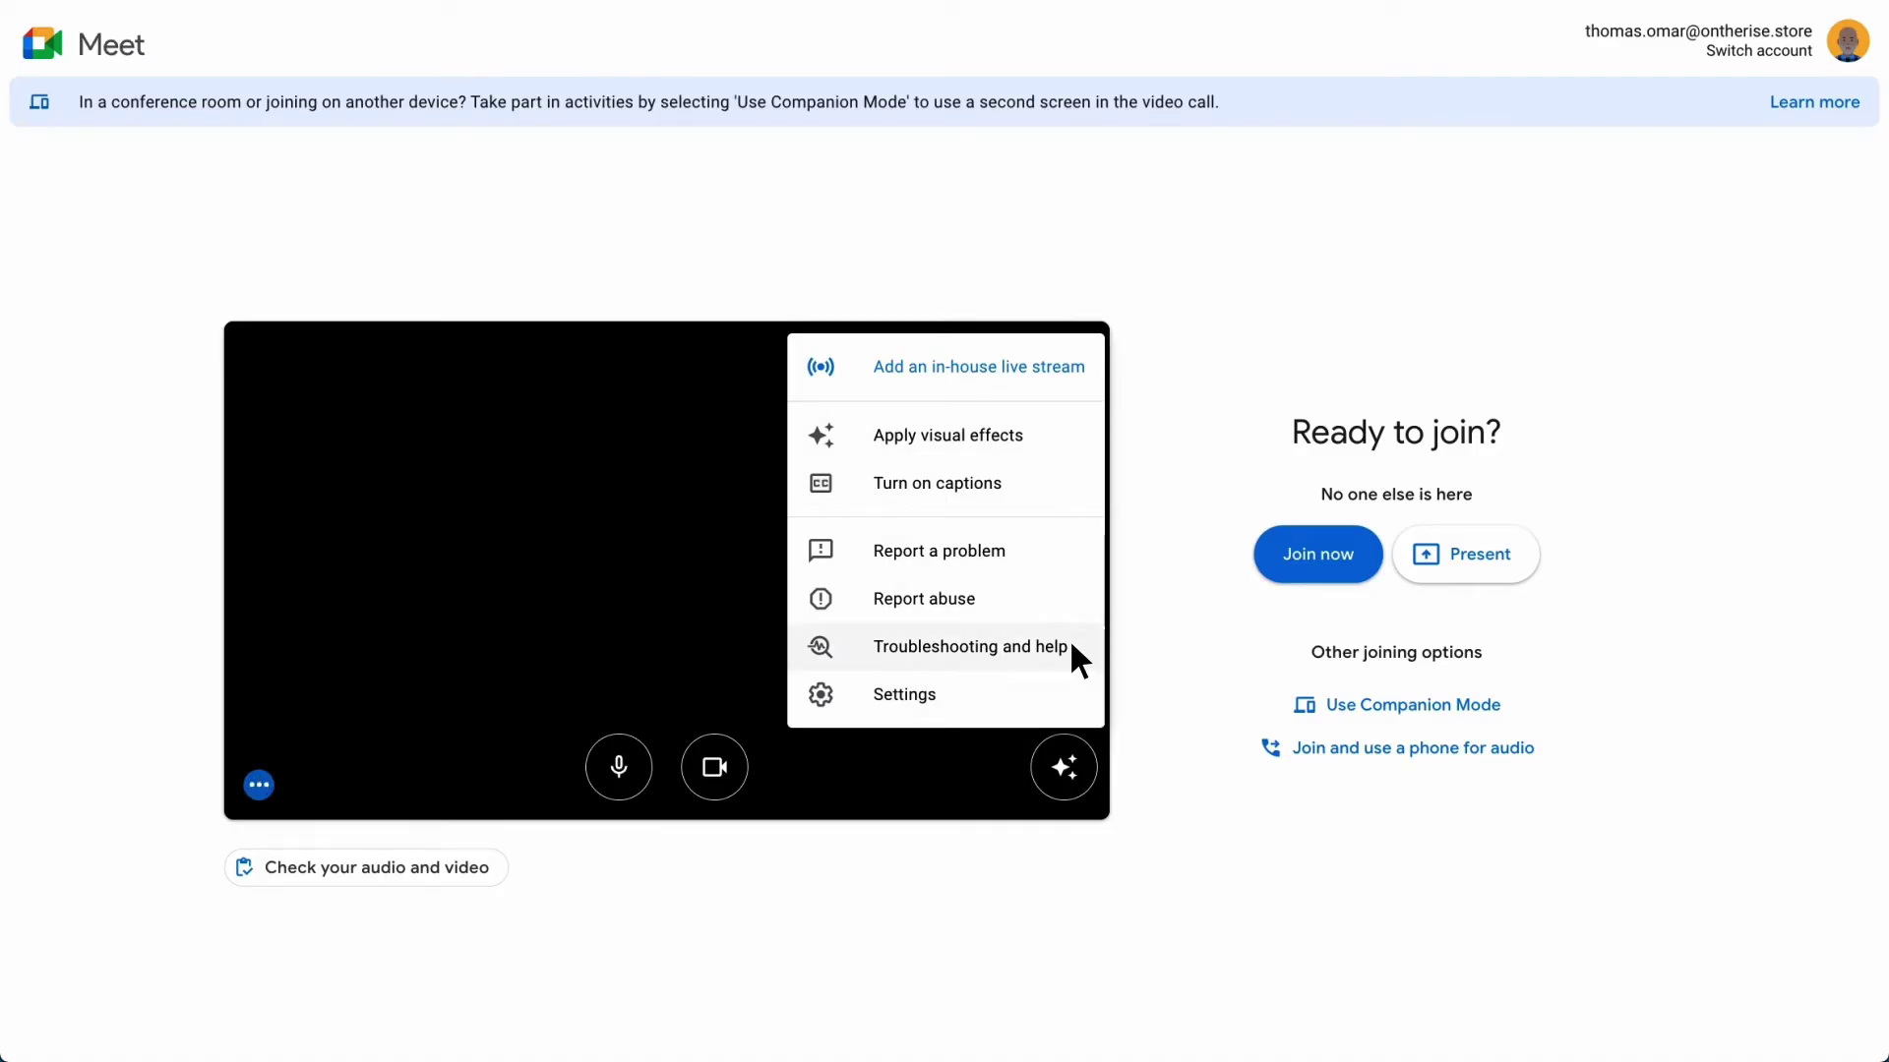
# - Try the space cockpit and mushroom-house backgrounds, then go from slight blur to full background blur
pyautogui.click(1072, 438)
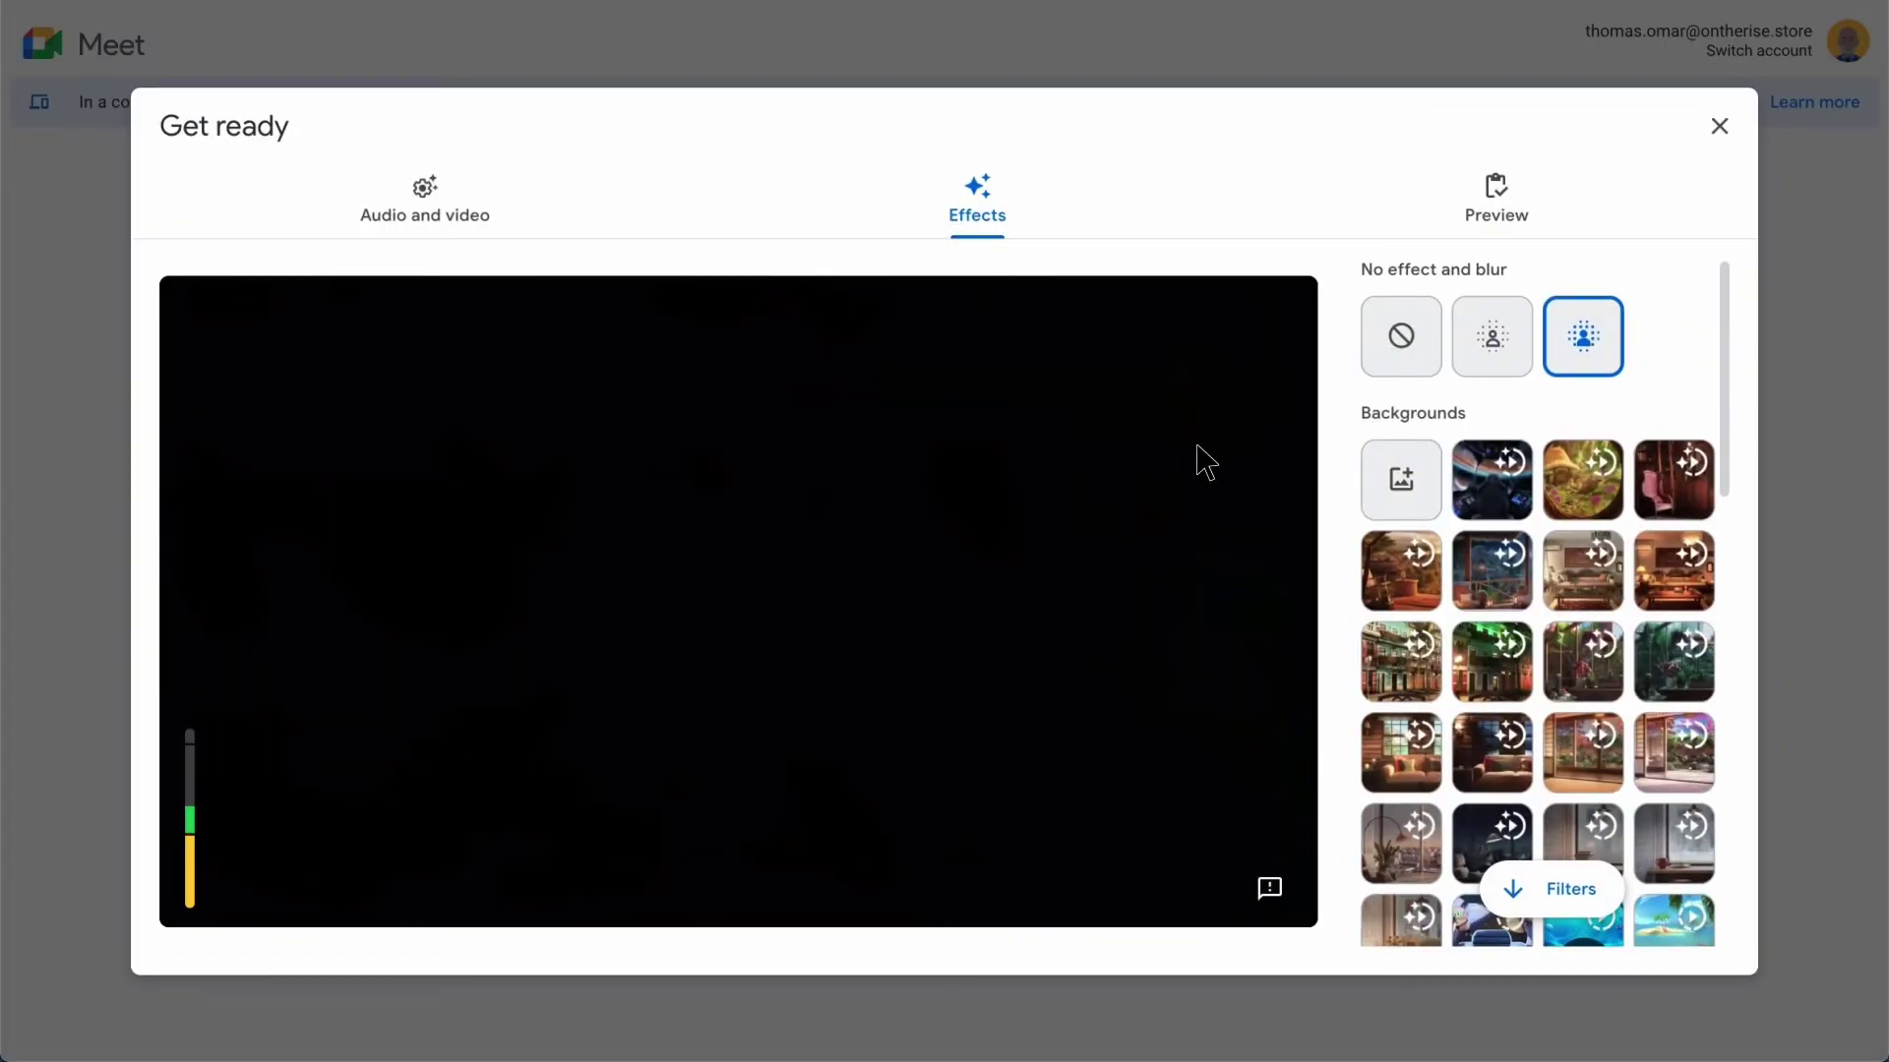
pyautogui.click(1506, 485)
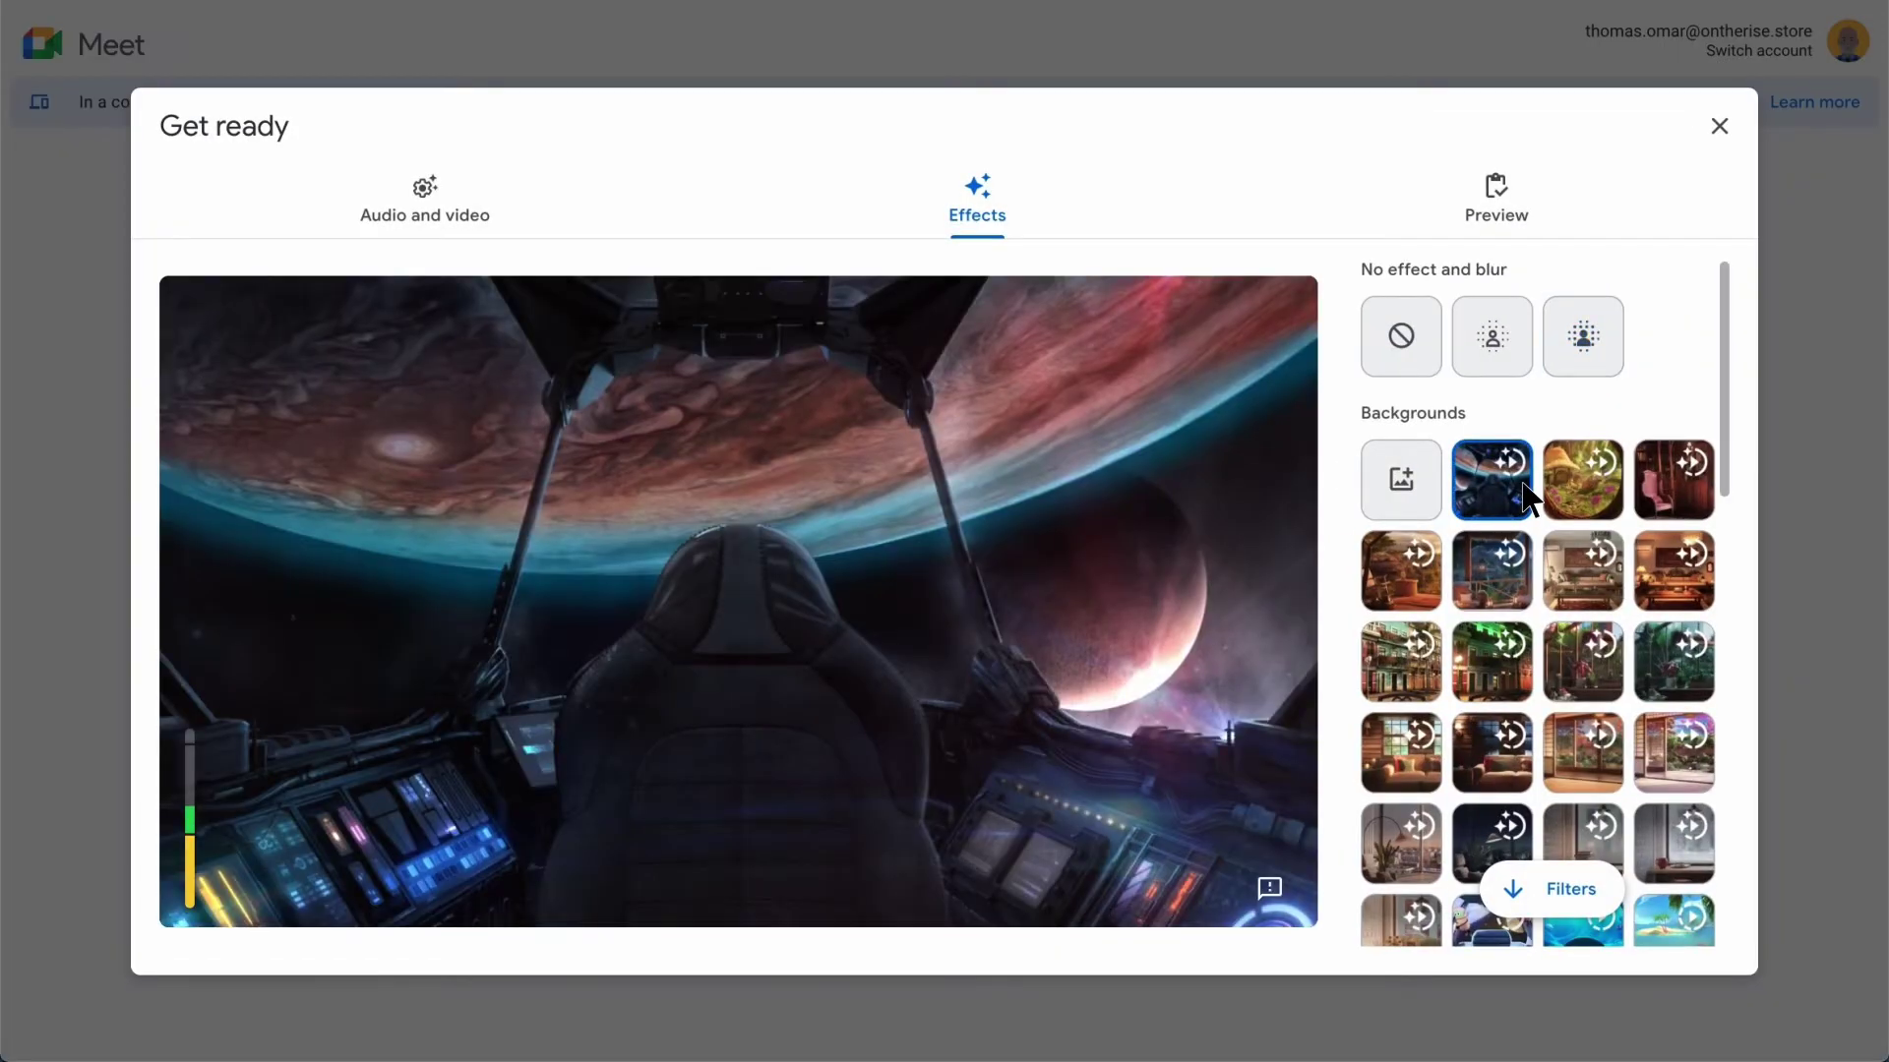
pyautogui.click(1601, 488)
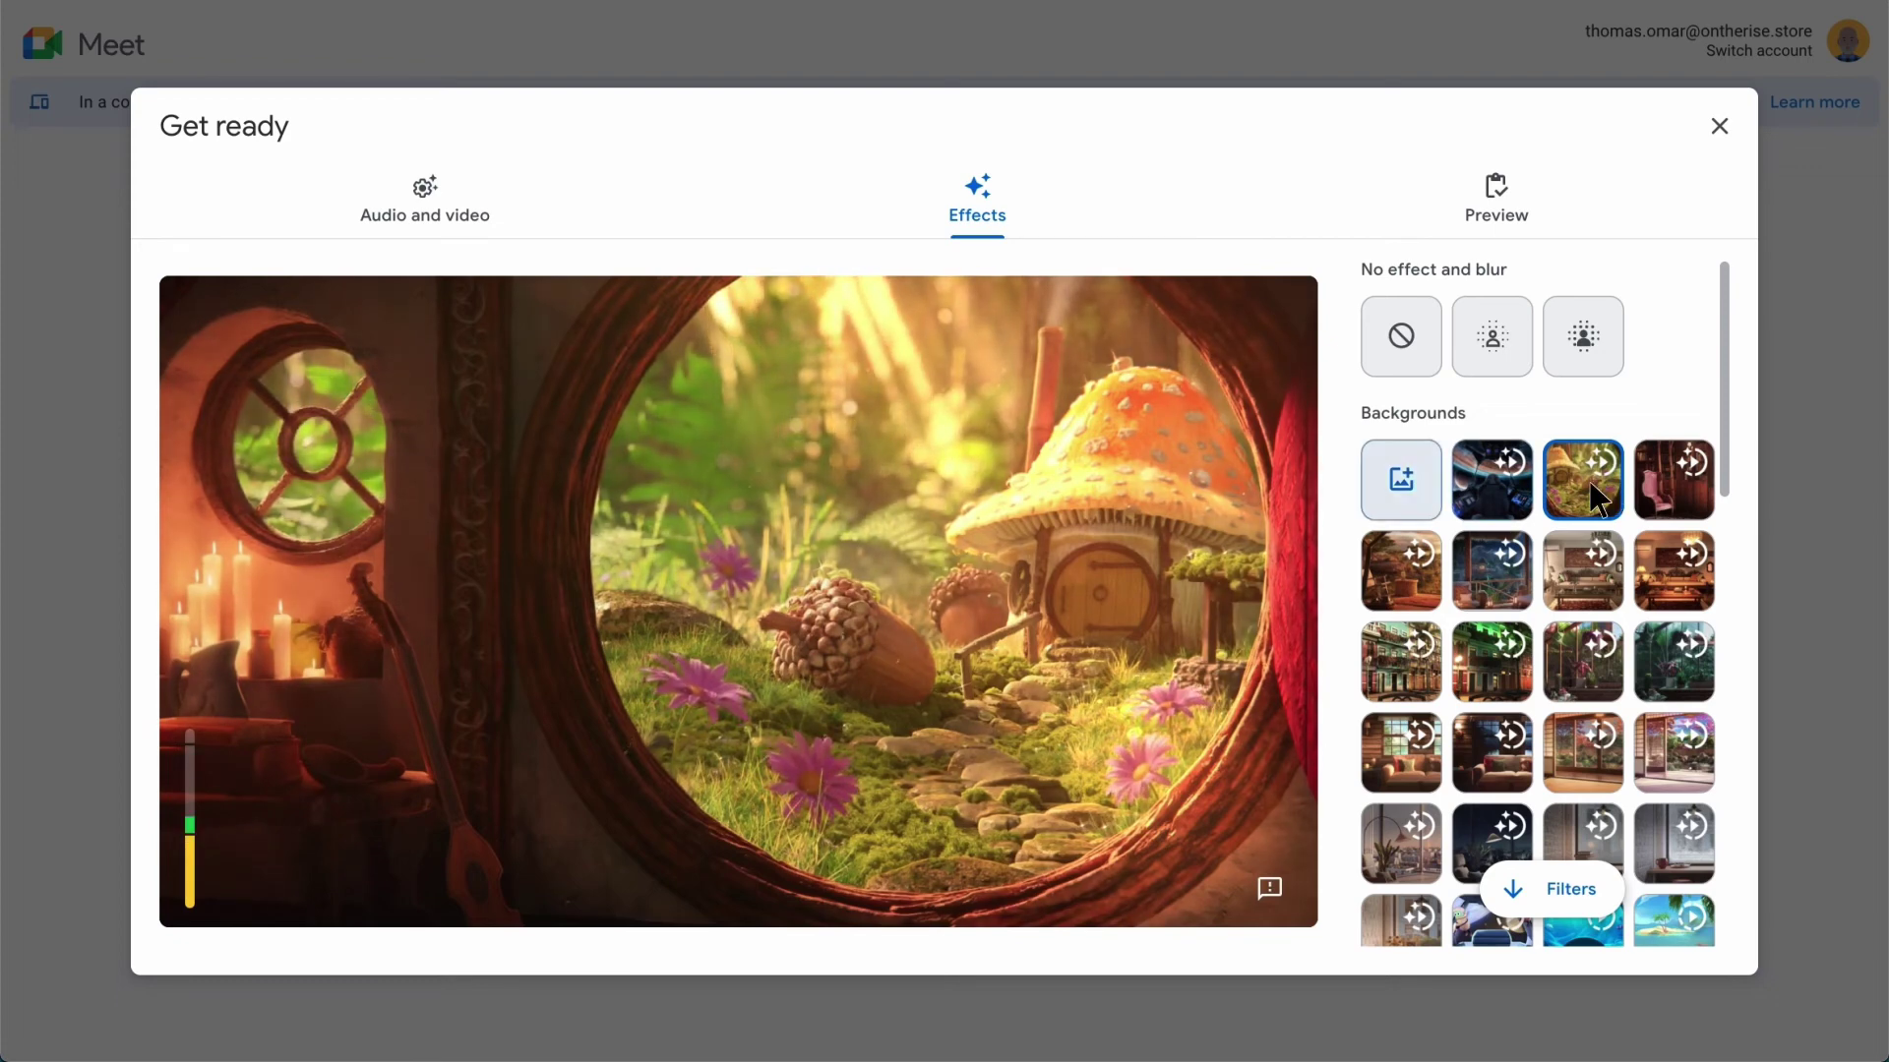
pyautogui.scroll(-1, 1418, 477)
pyautogui.scroll(-4, 1421, 487)
pyautogui.scroll(-2, 1421, 494)
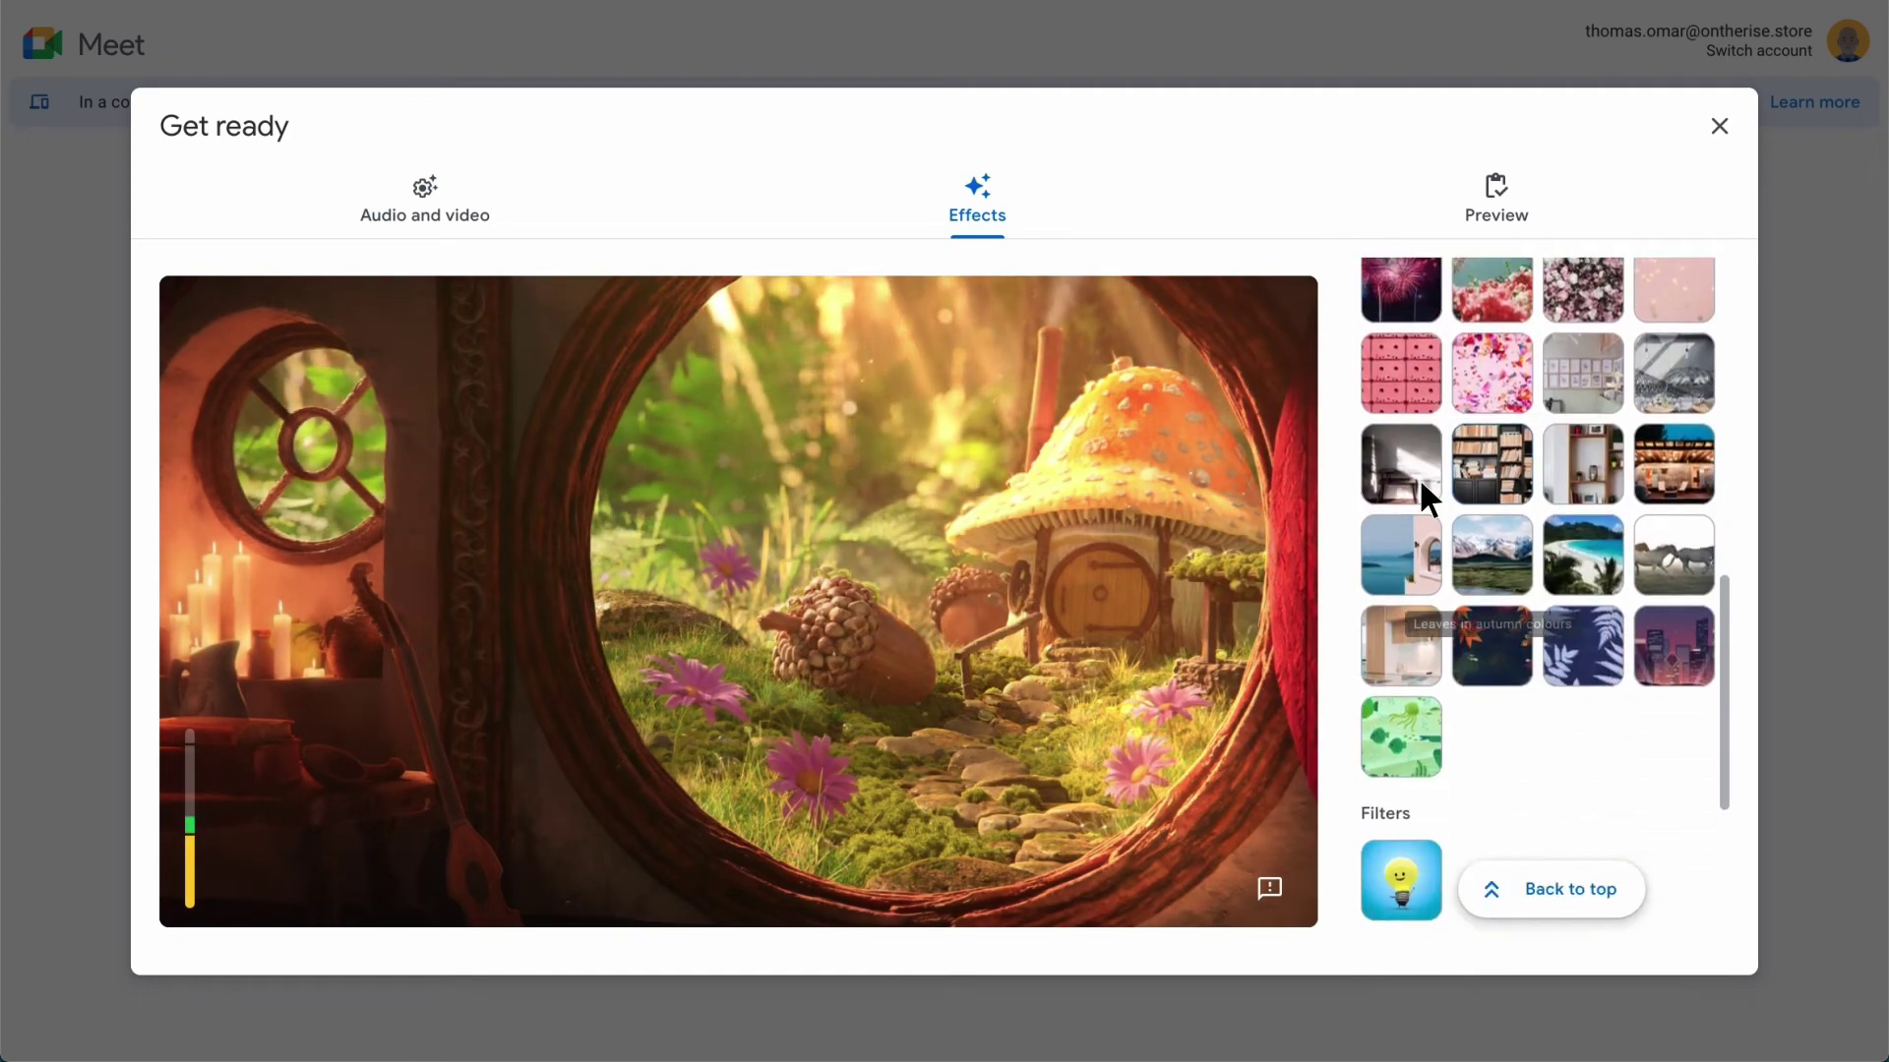
pyautogui.scroll(-2, 1422, 494)
pyautogui.scroll(-1, 1421, 495)
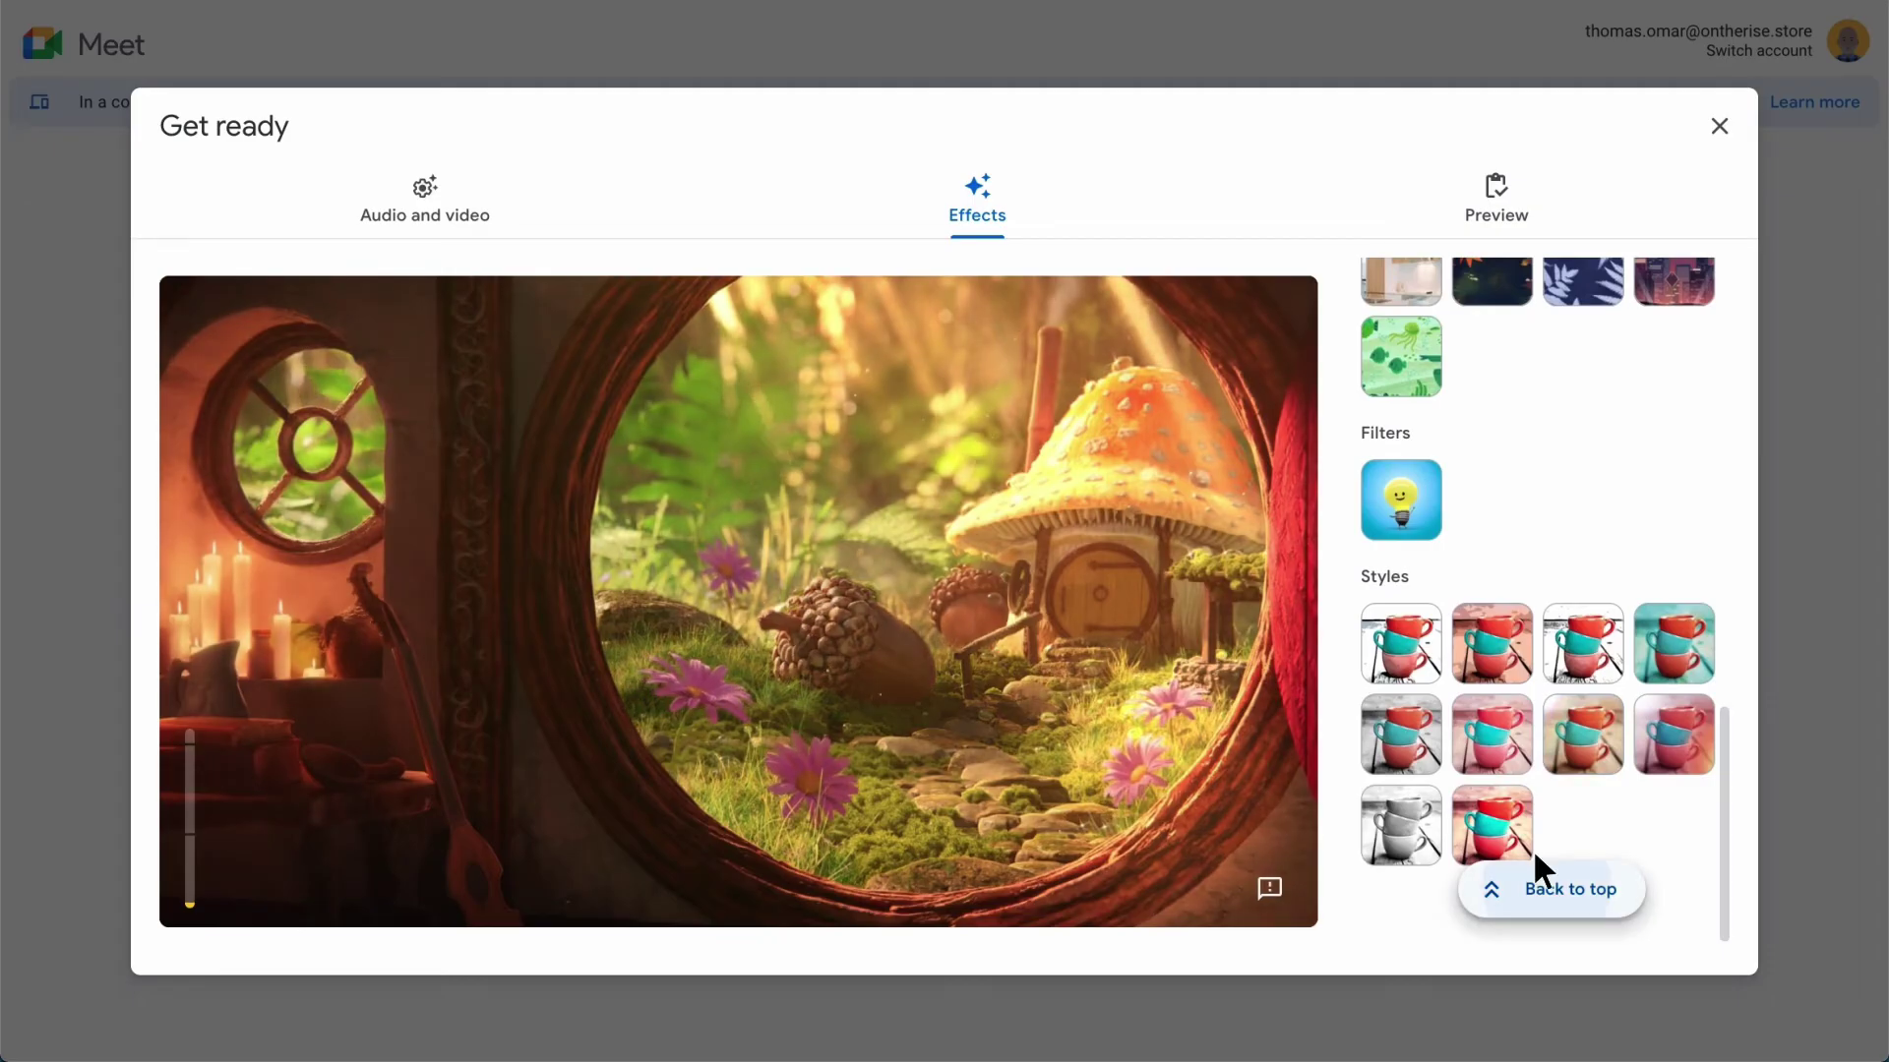
pyautogui.click(1541, 876)
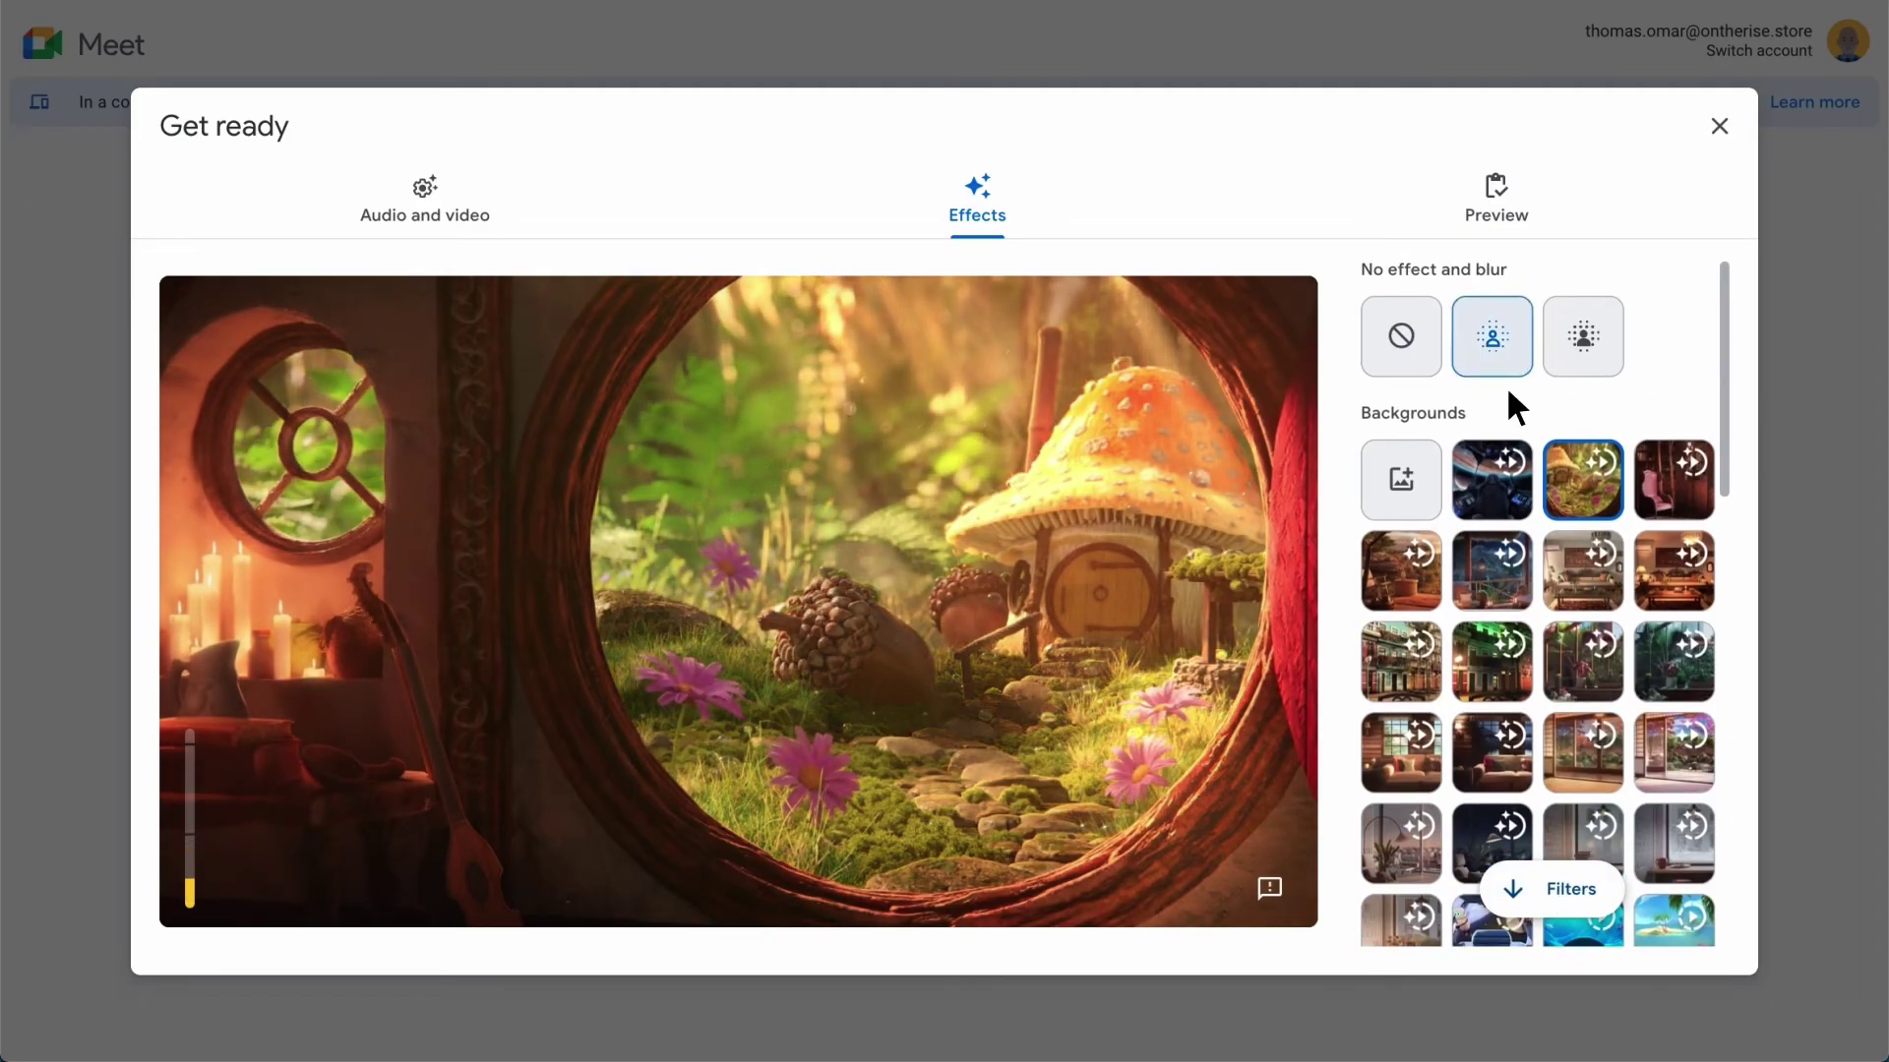
pyautogui.click(1503, 334)
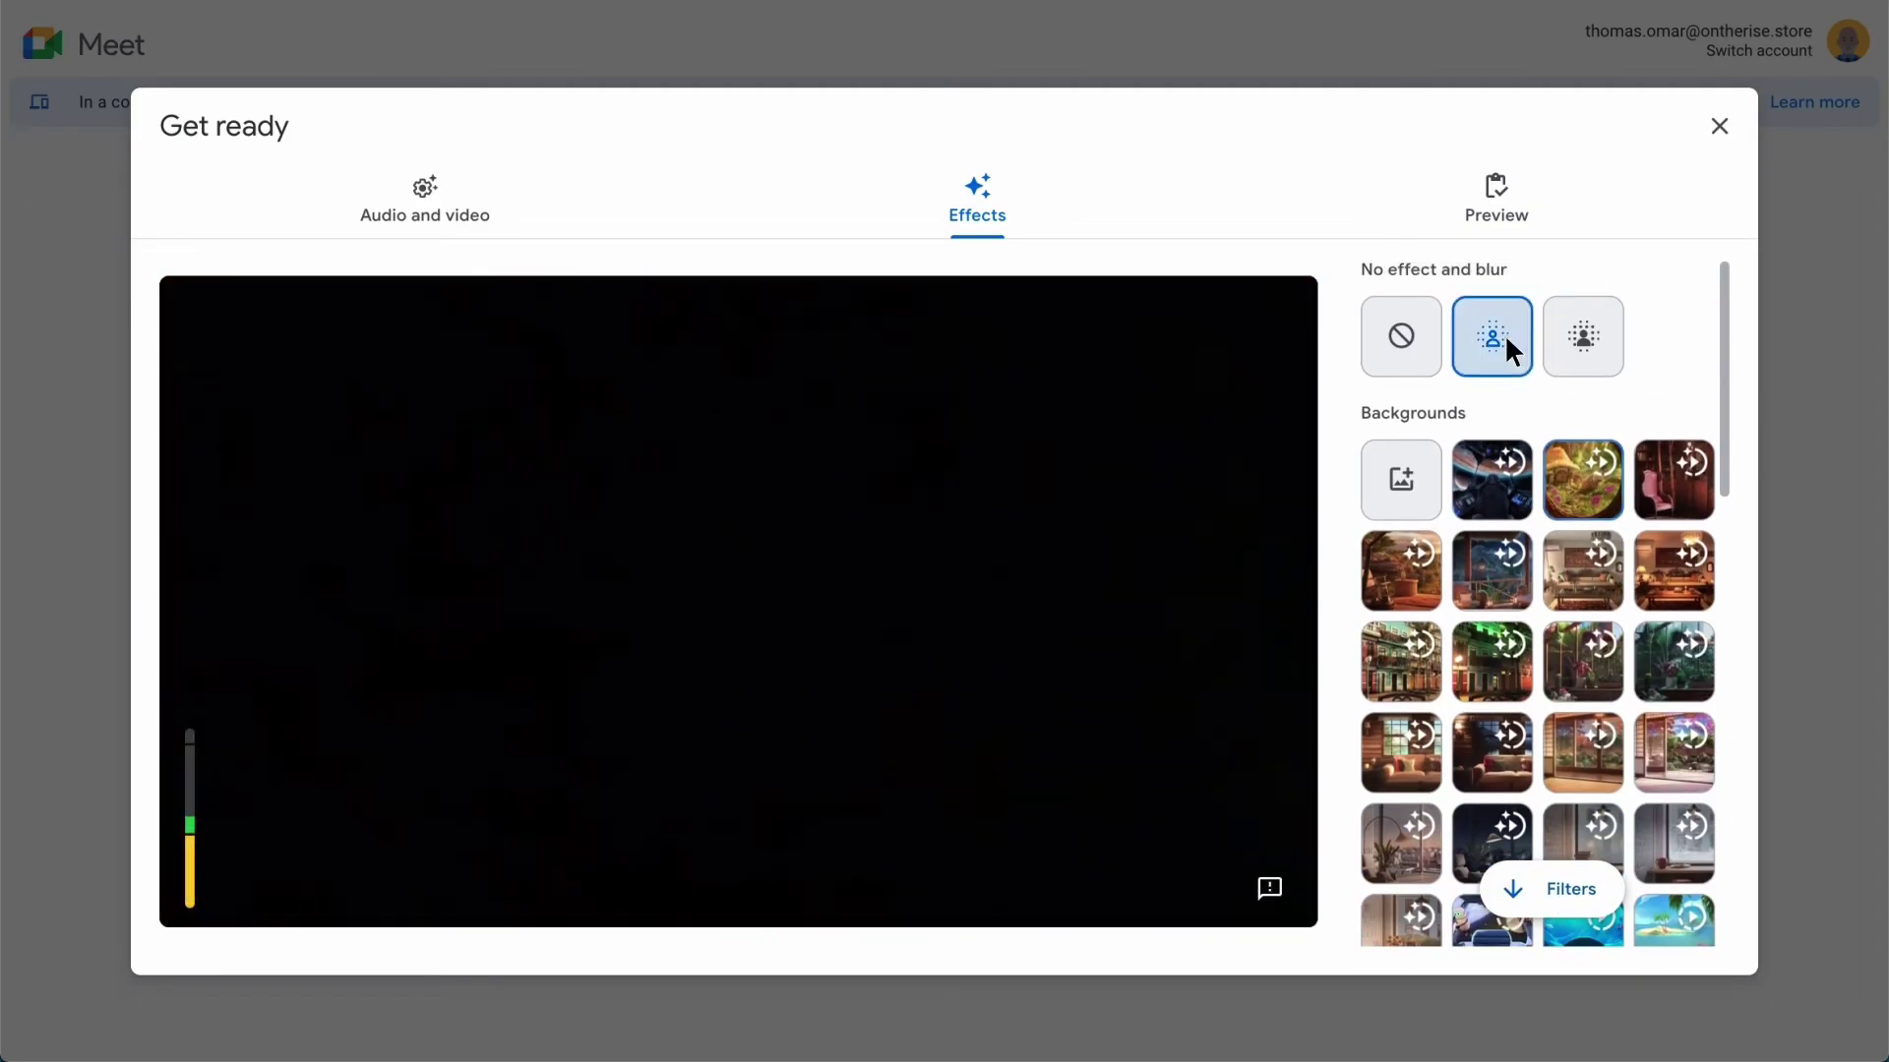
pyautogui.click(1594, 331)
# - Close visual effects and review the Audio settings, keeping the default microphone
pyautogui.click(1719, 127)
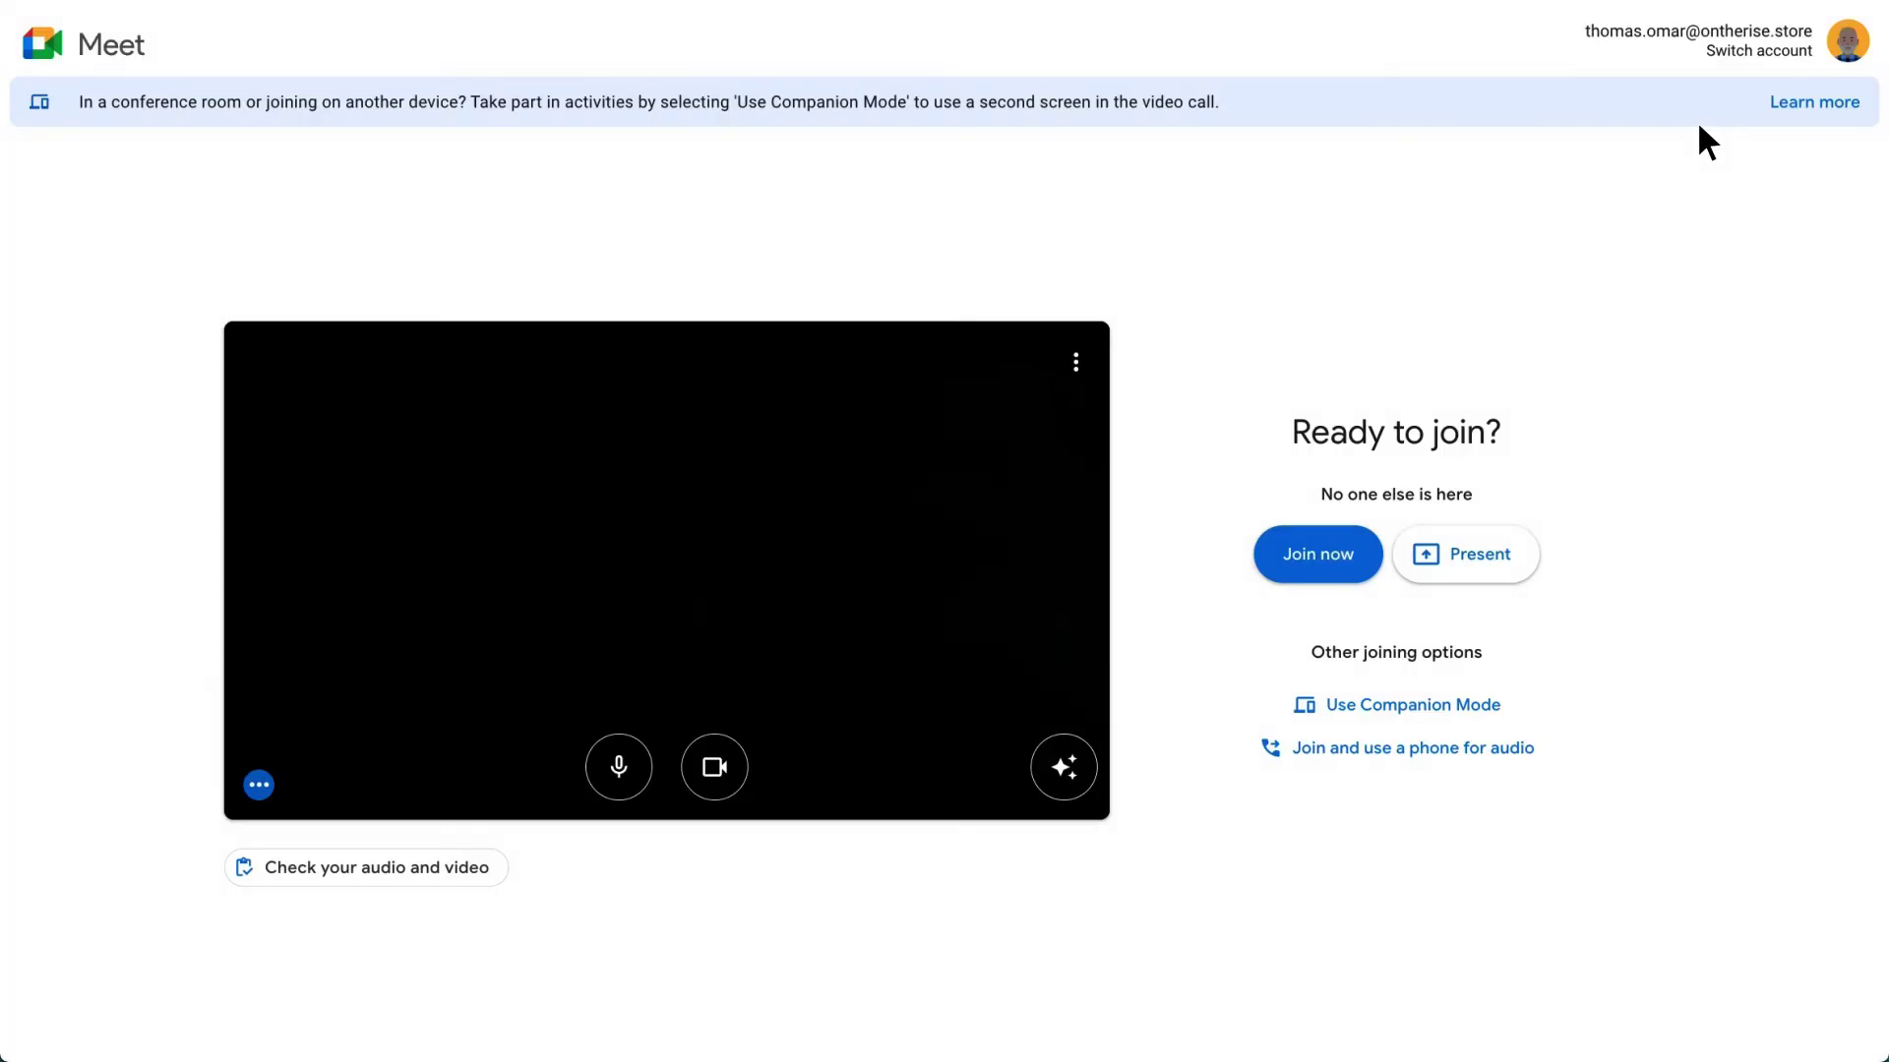
pyautogui.click(1076, 360)
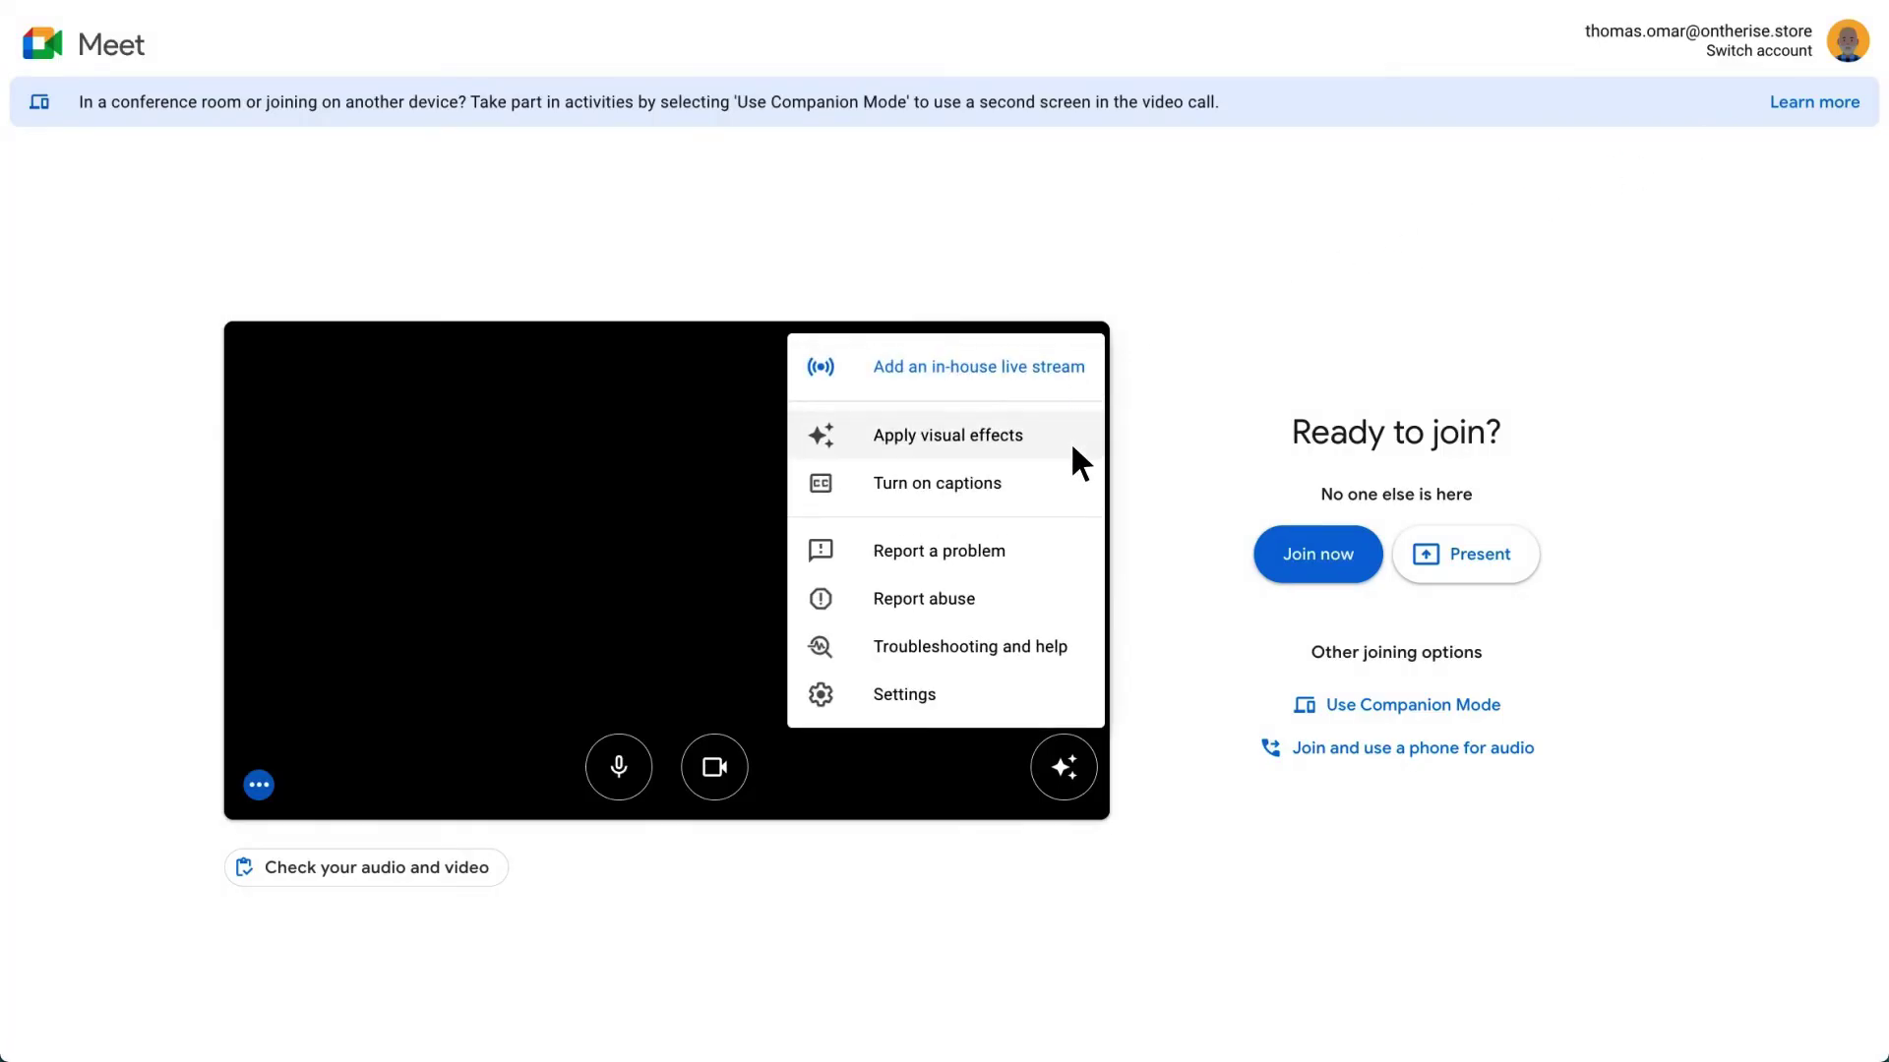
pyautogui.click(1073, 701)
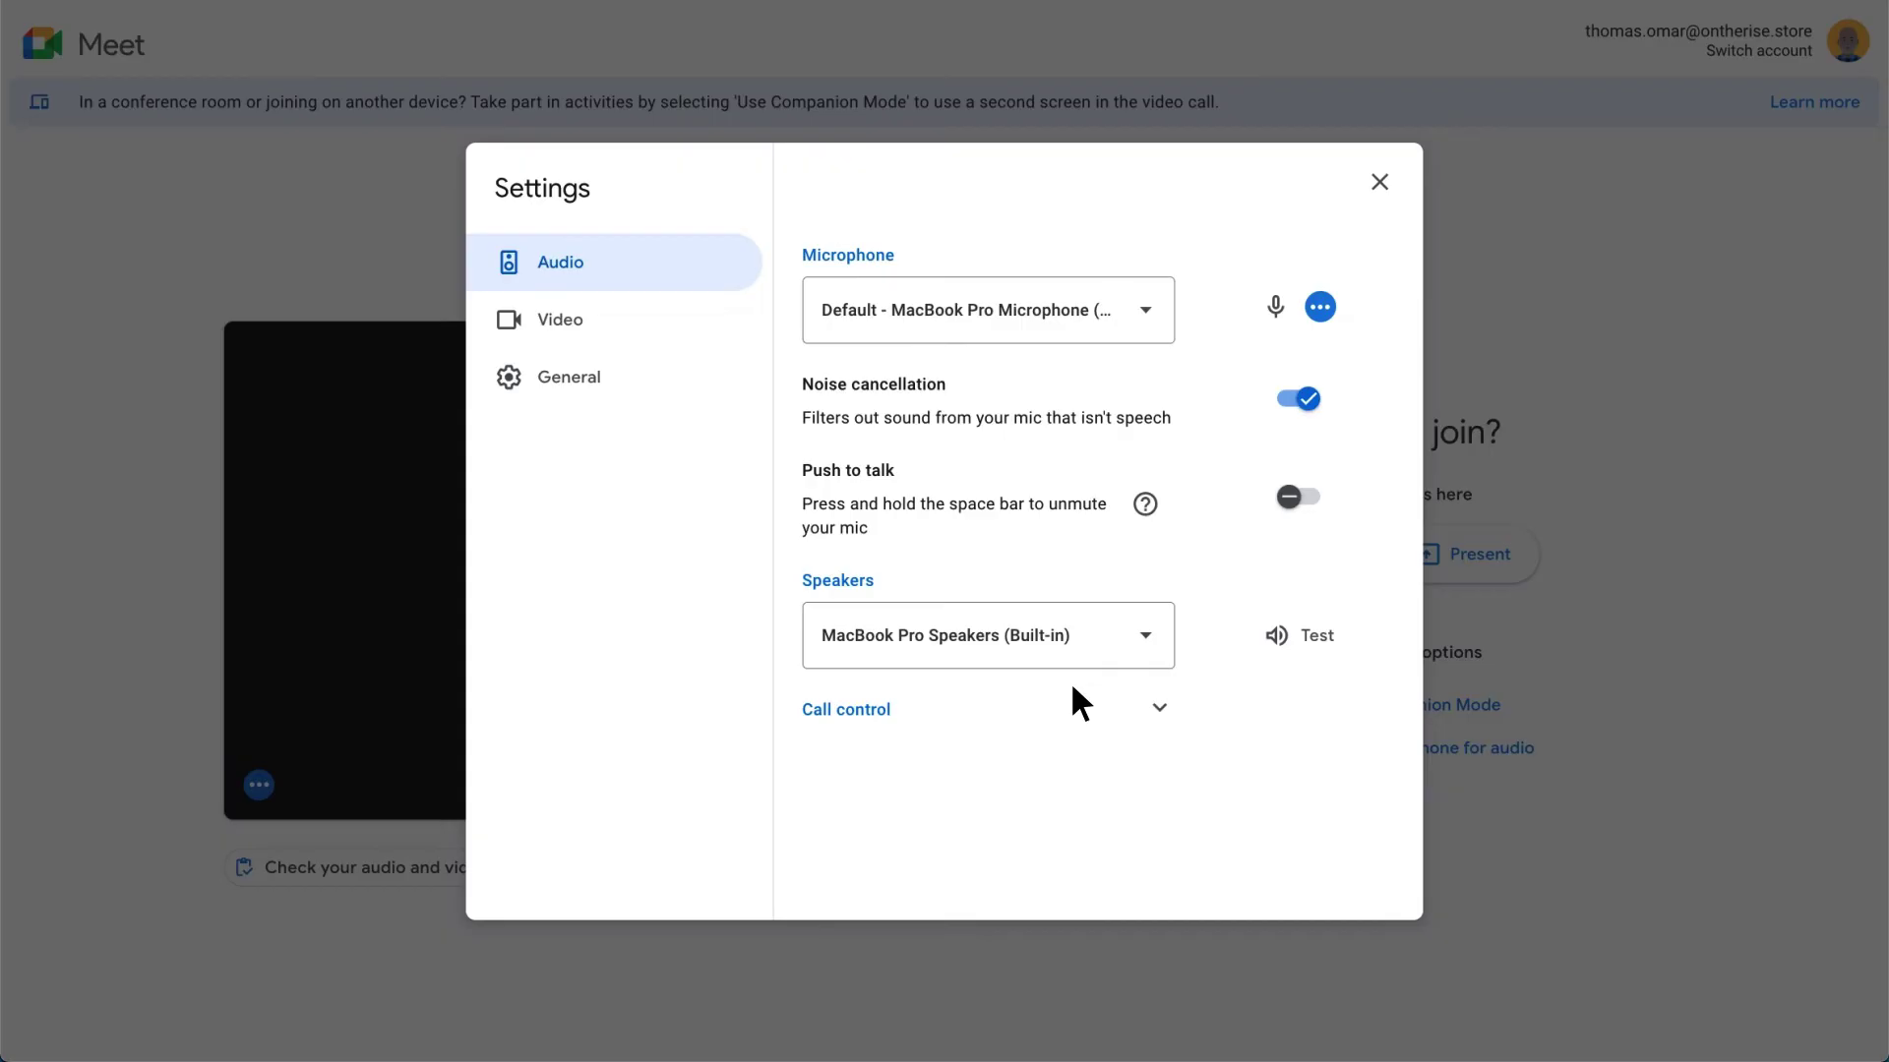
pyautogui.click(1070, 316)
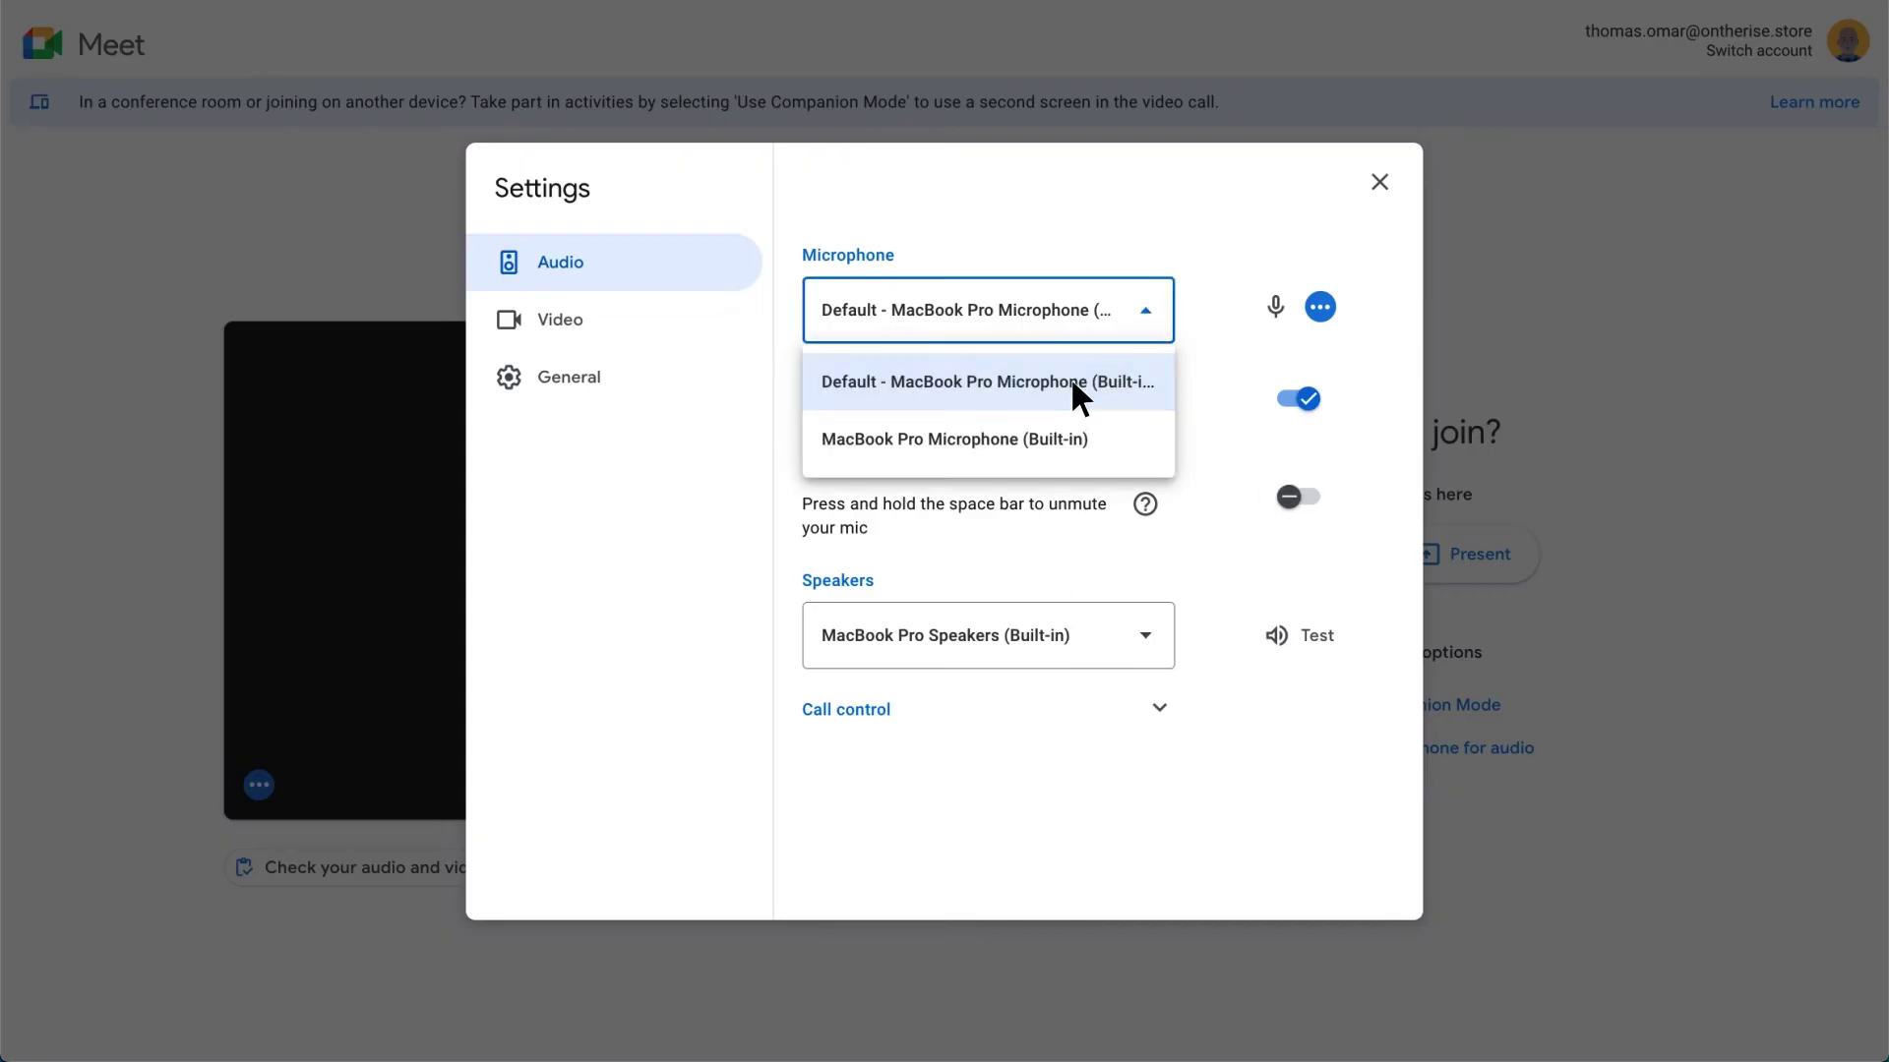
pyautogui.click(1070, 389)
pyautogui.click(1088, 624)
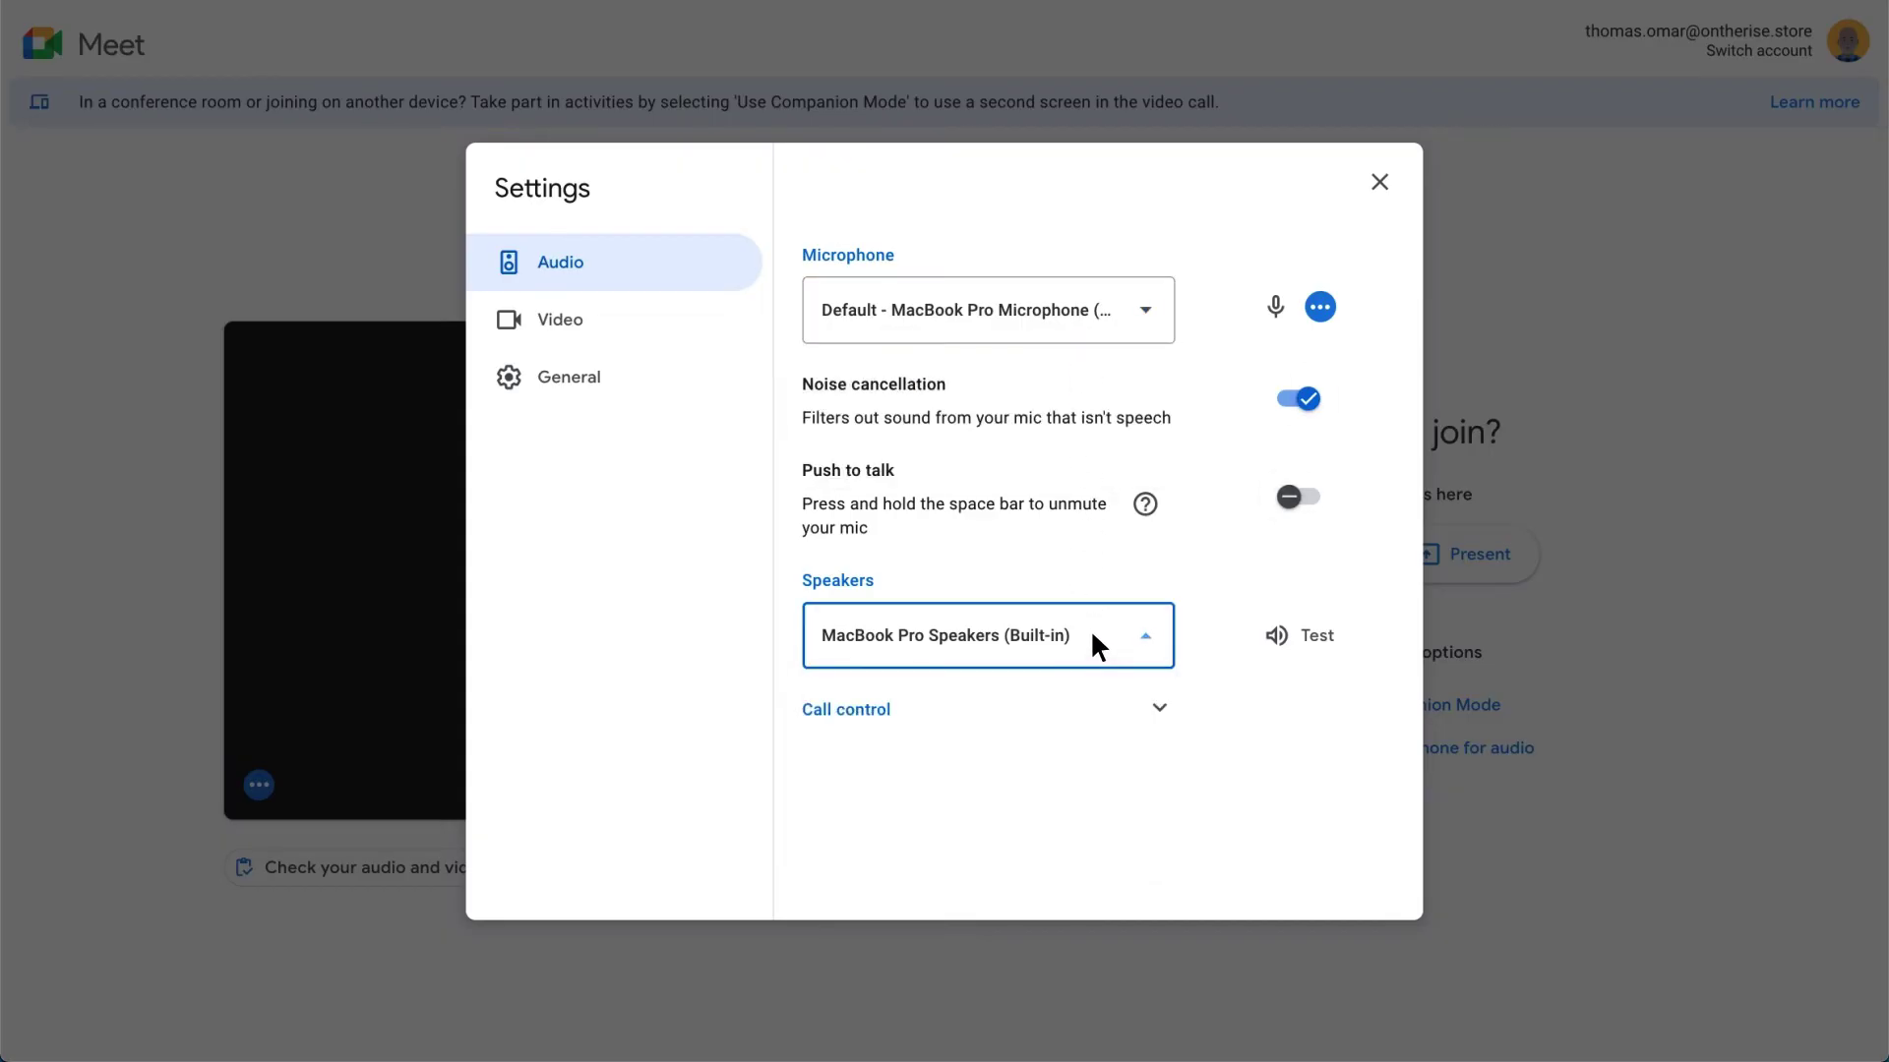
# - Keep the FaceTime HD Camera and set send and receive resolution to Standard definition (360p)
pyautogui.click(651, 304)
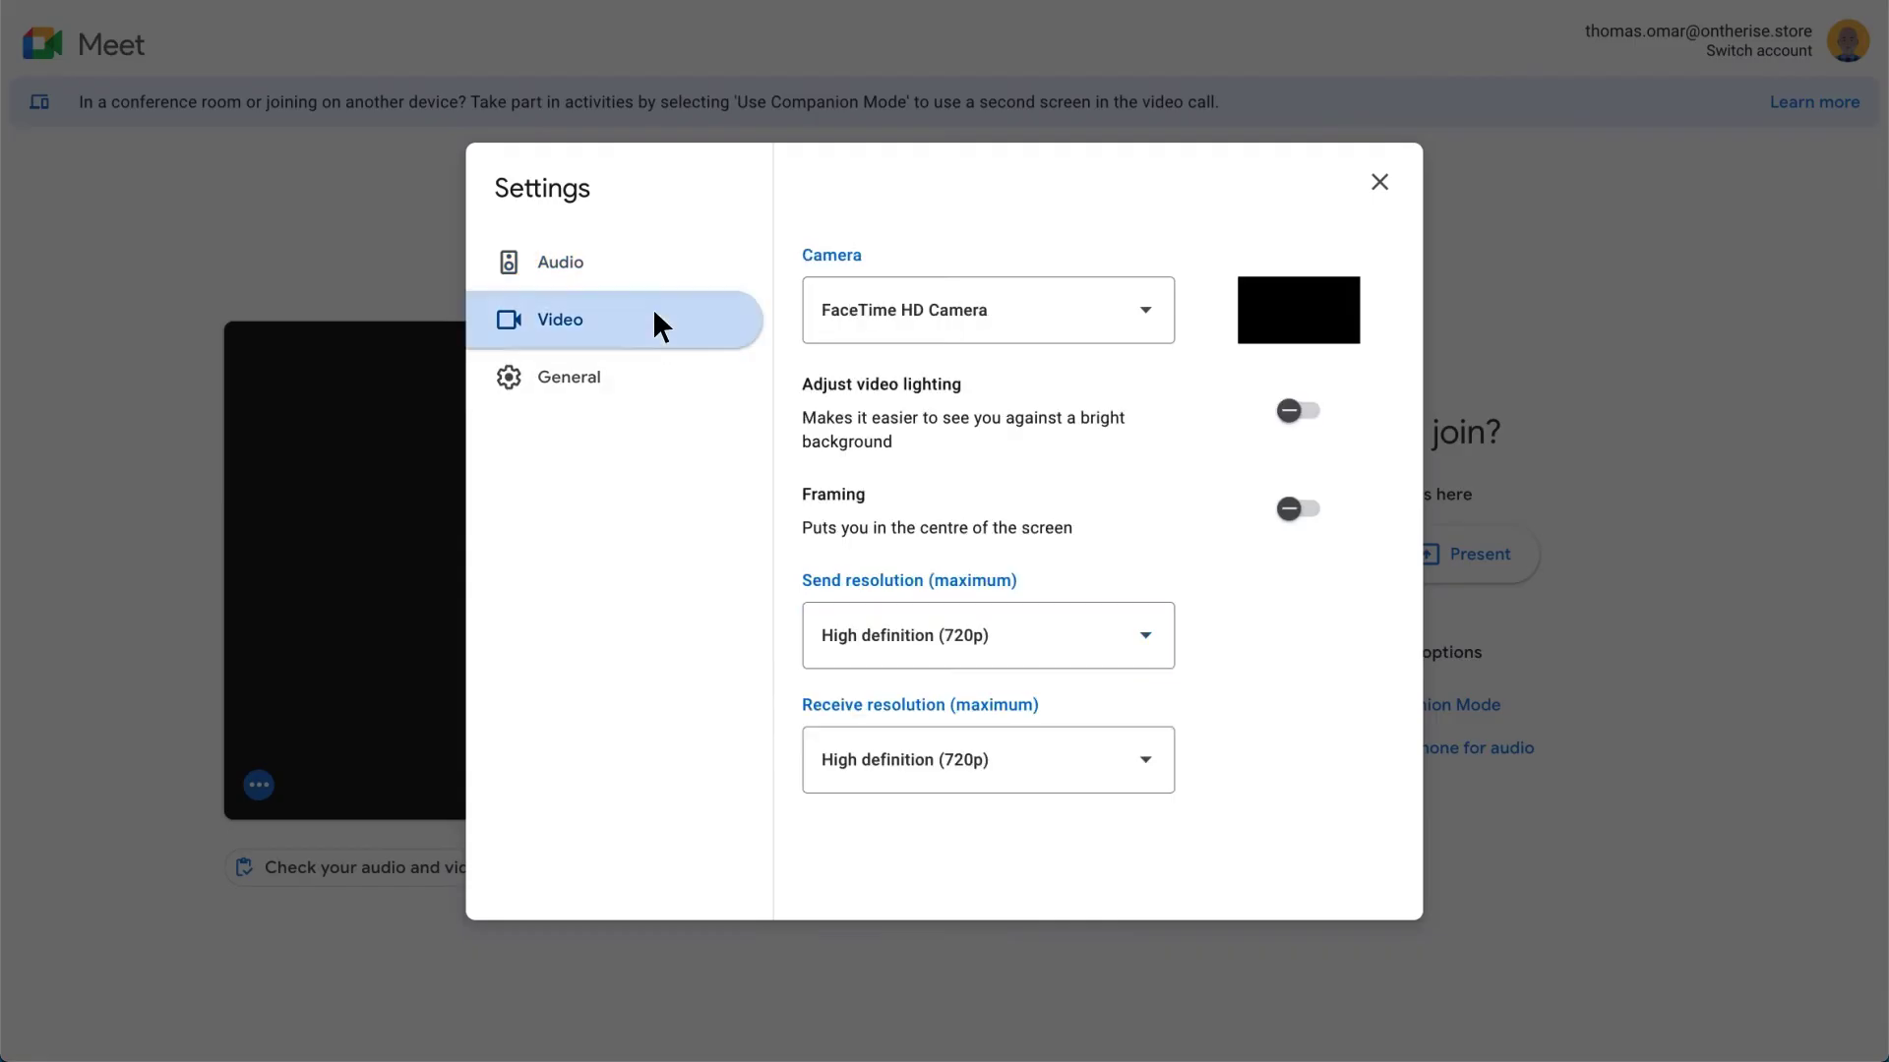
pyautogui.click(1073, 304)
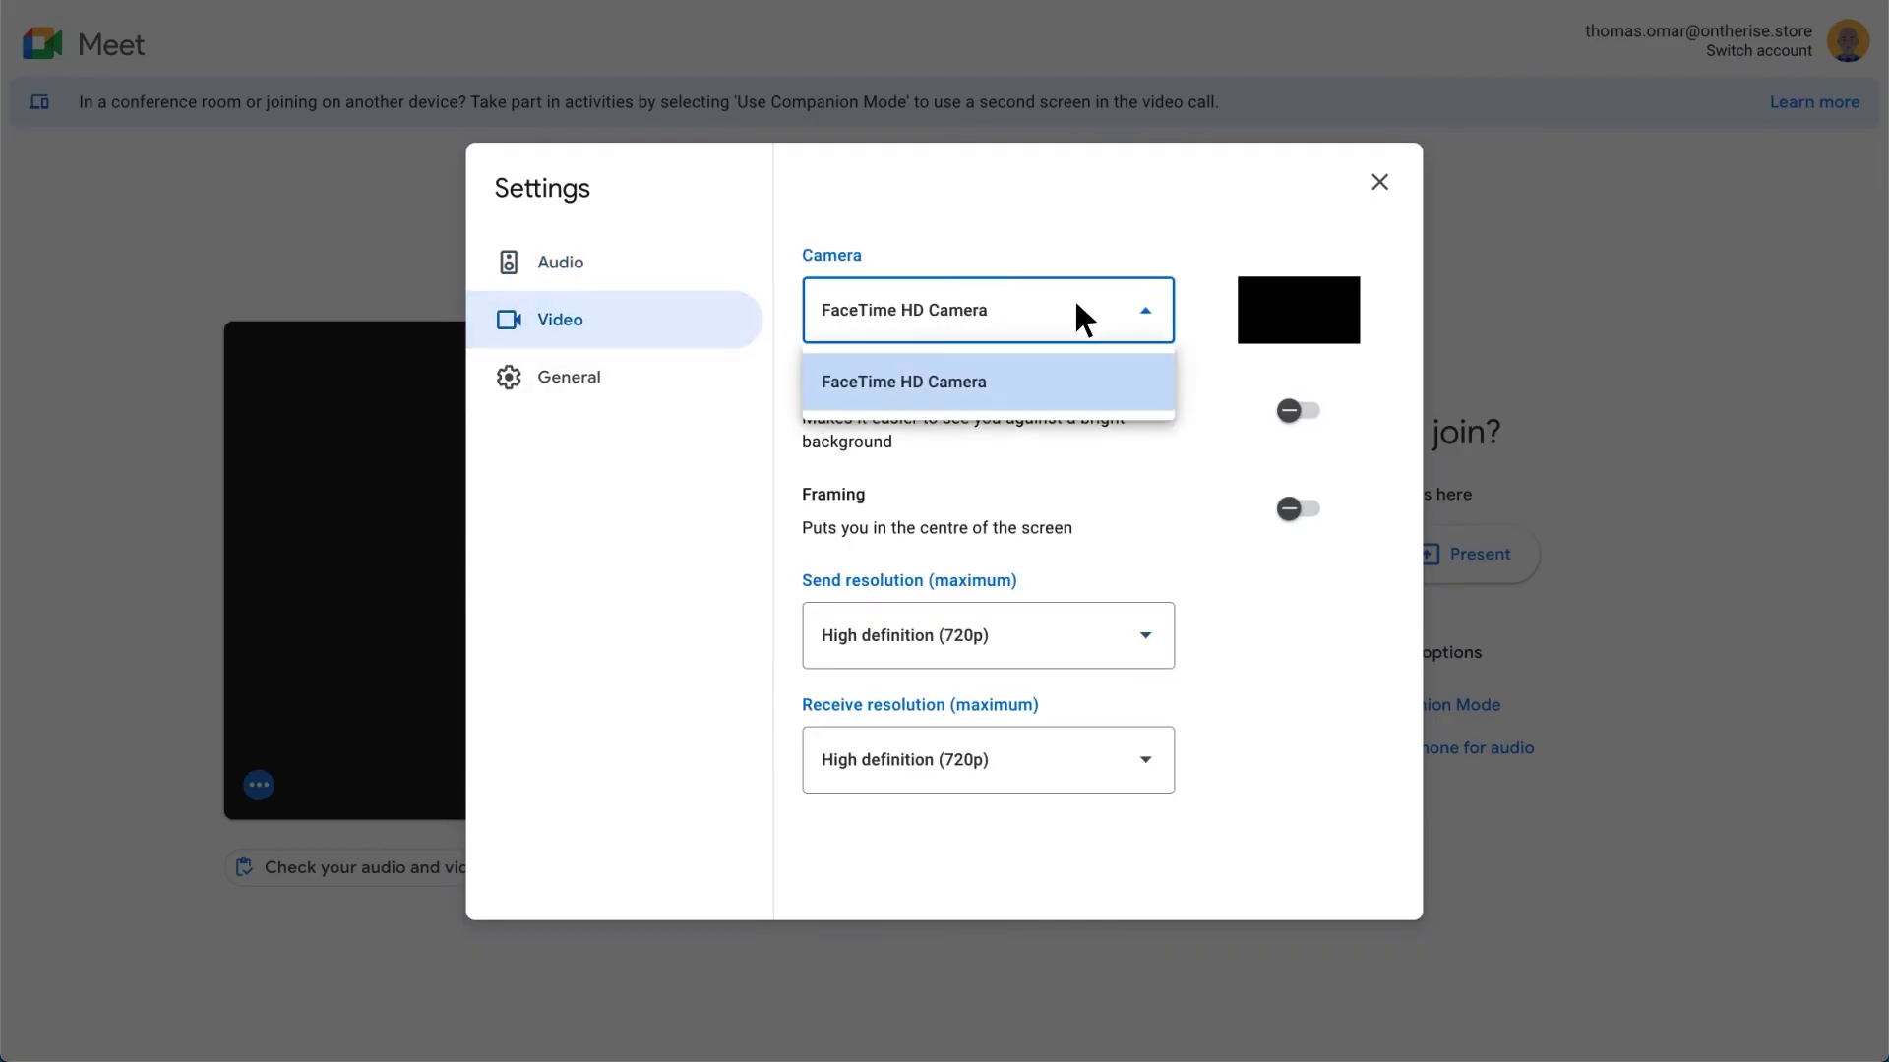
pyautogui.click(1075, 305)
pyautogui.click(1104, 634)
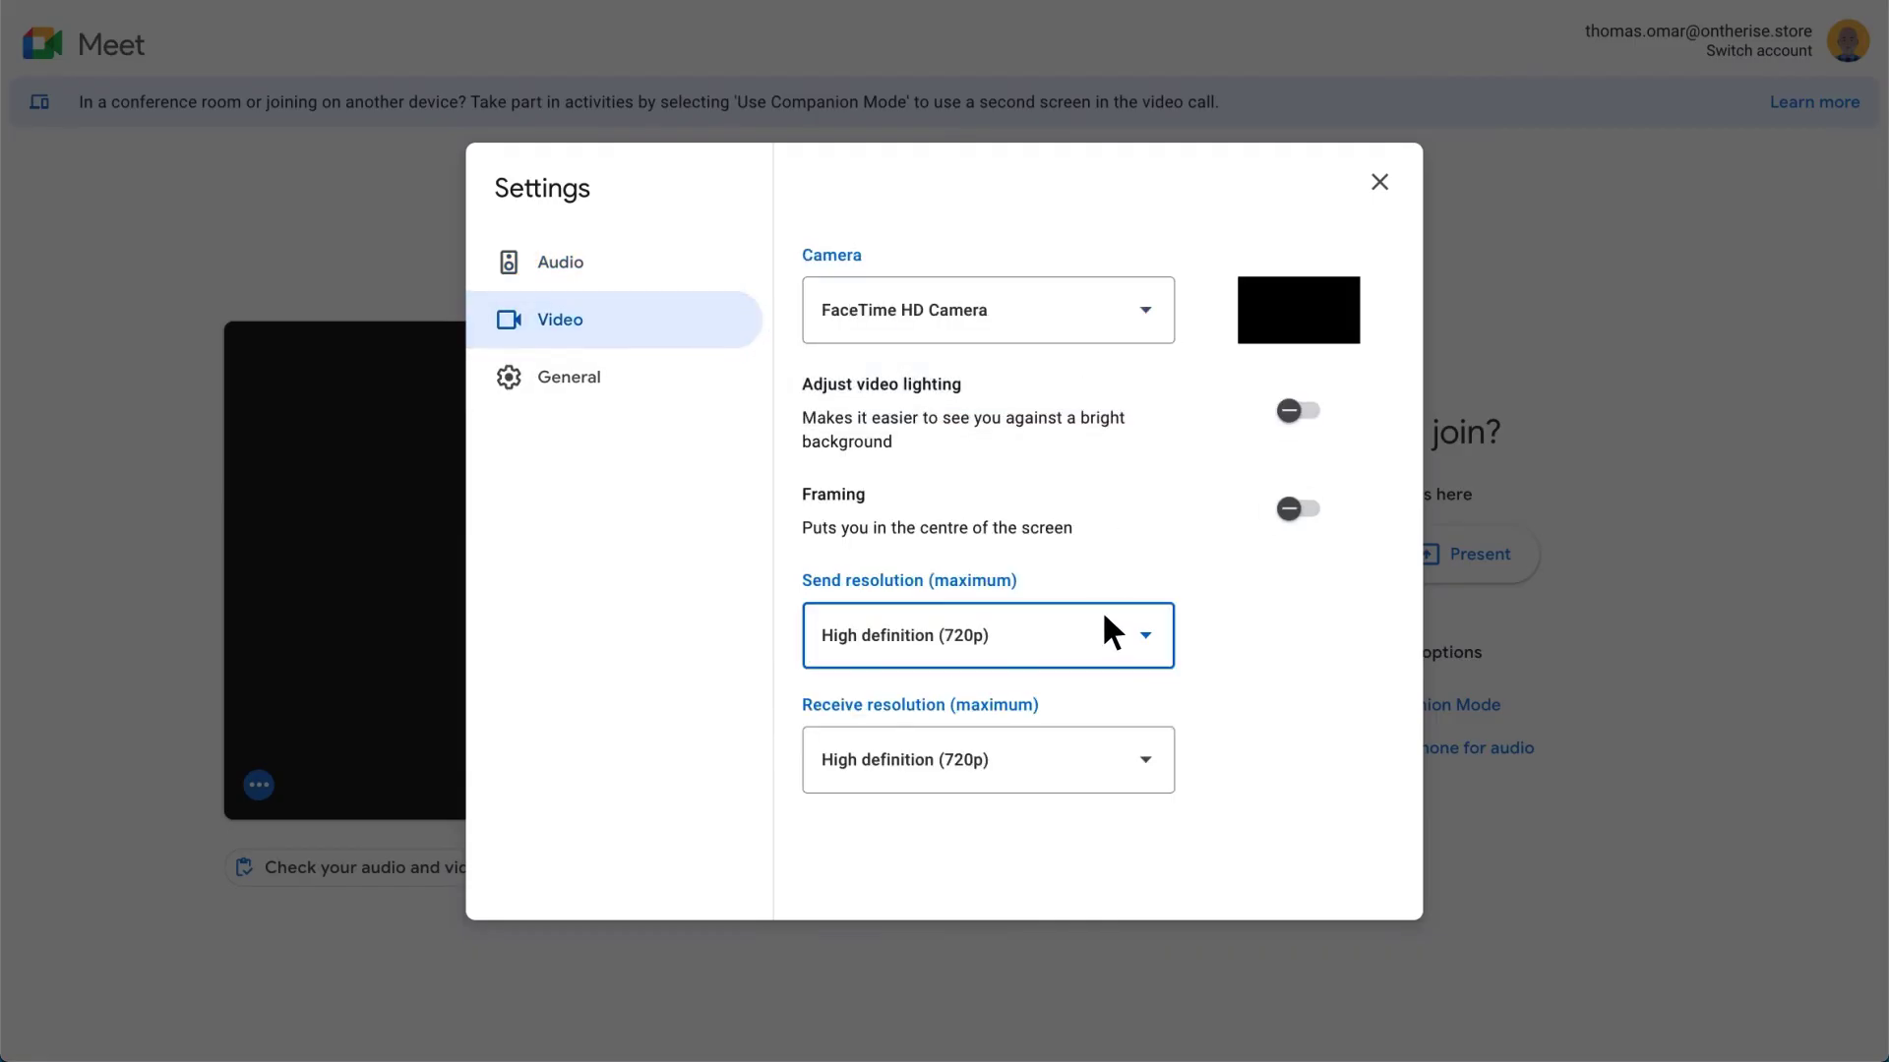
pyautogui.click(1105, 816)
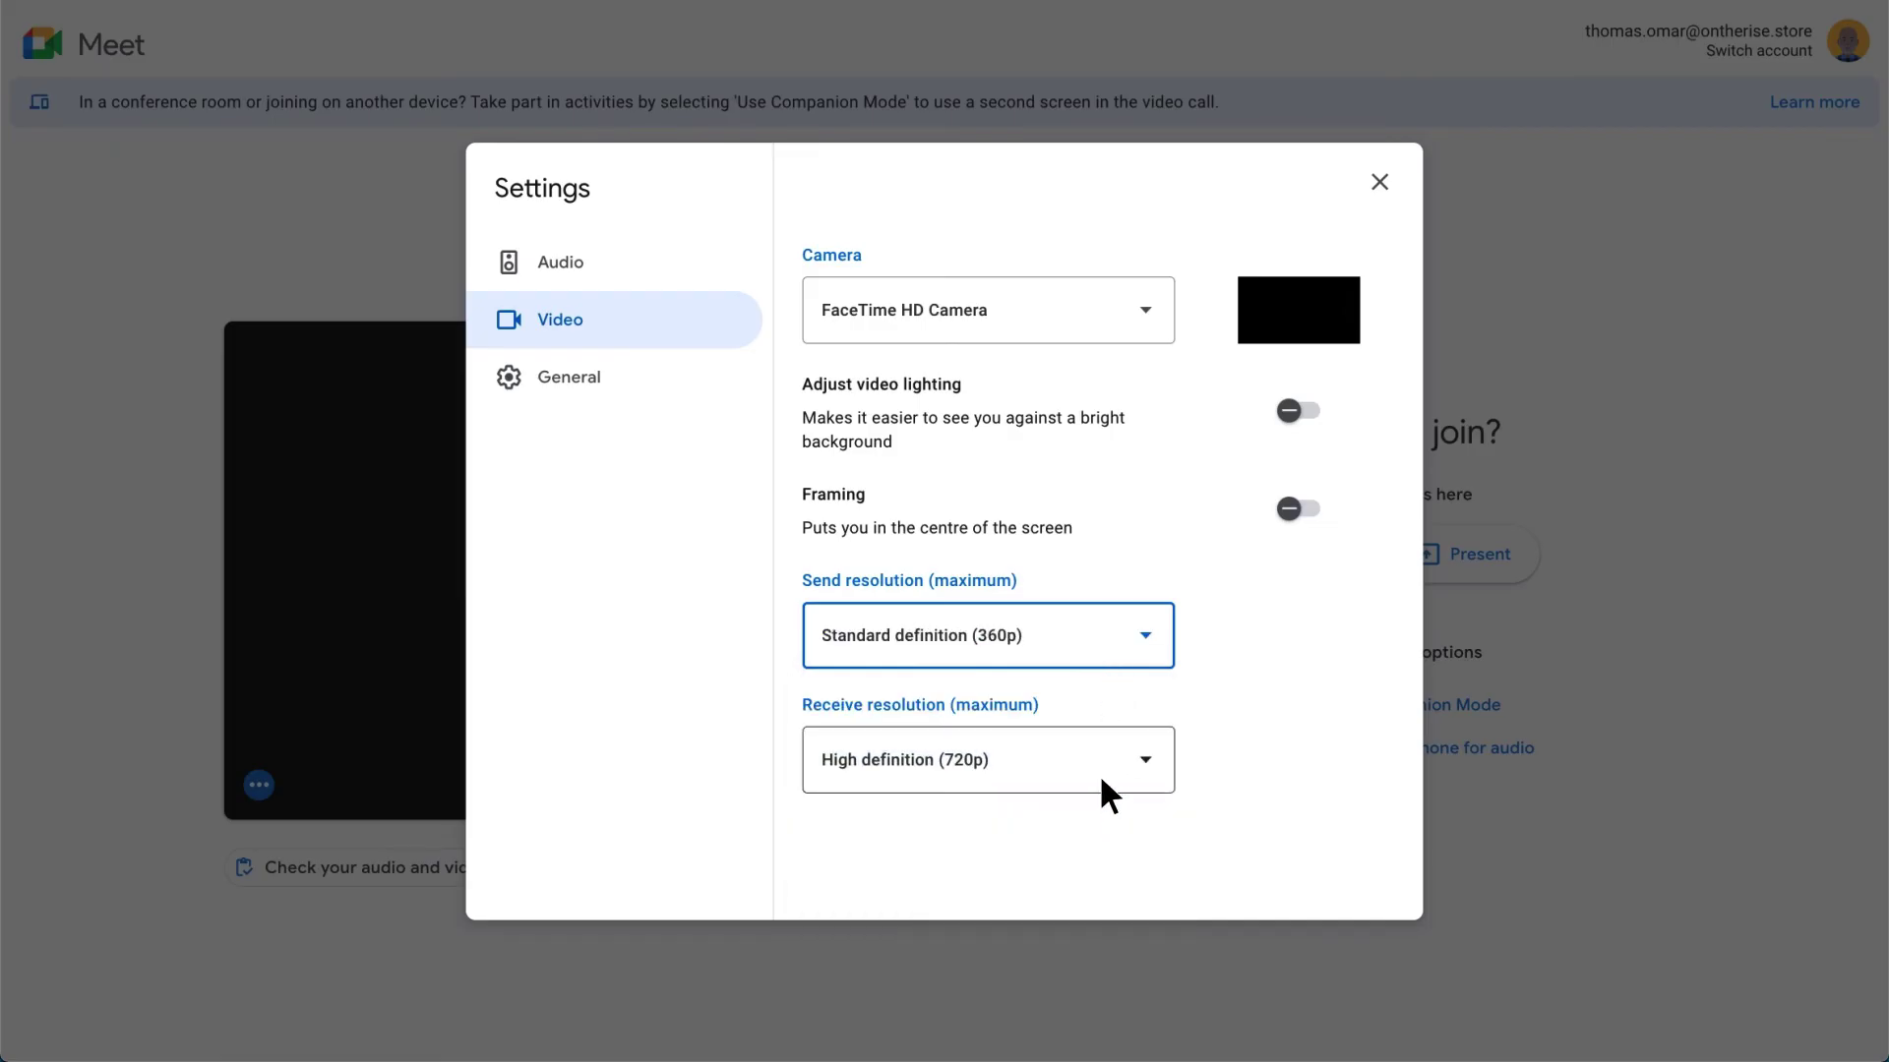
pyautogui.click(1100, 765)
pyautogui.click(1037, 590)
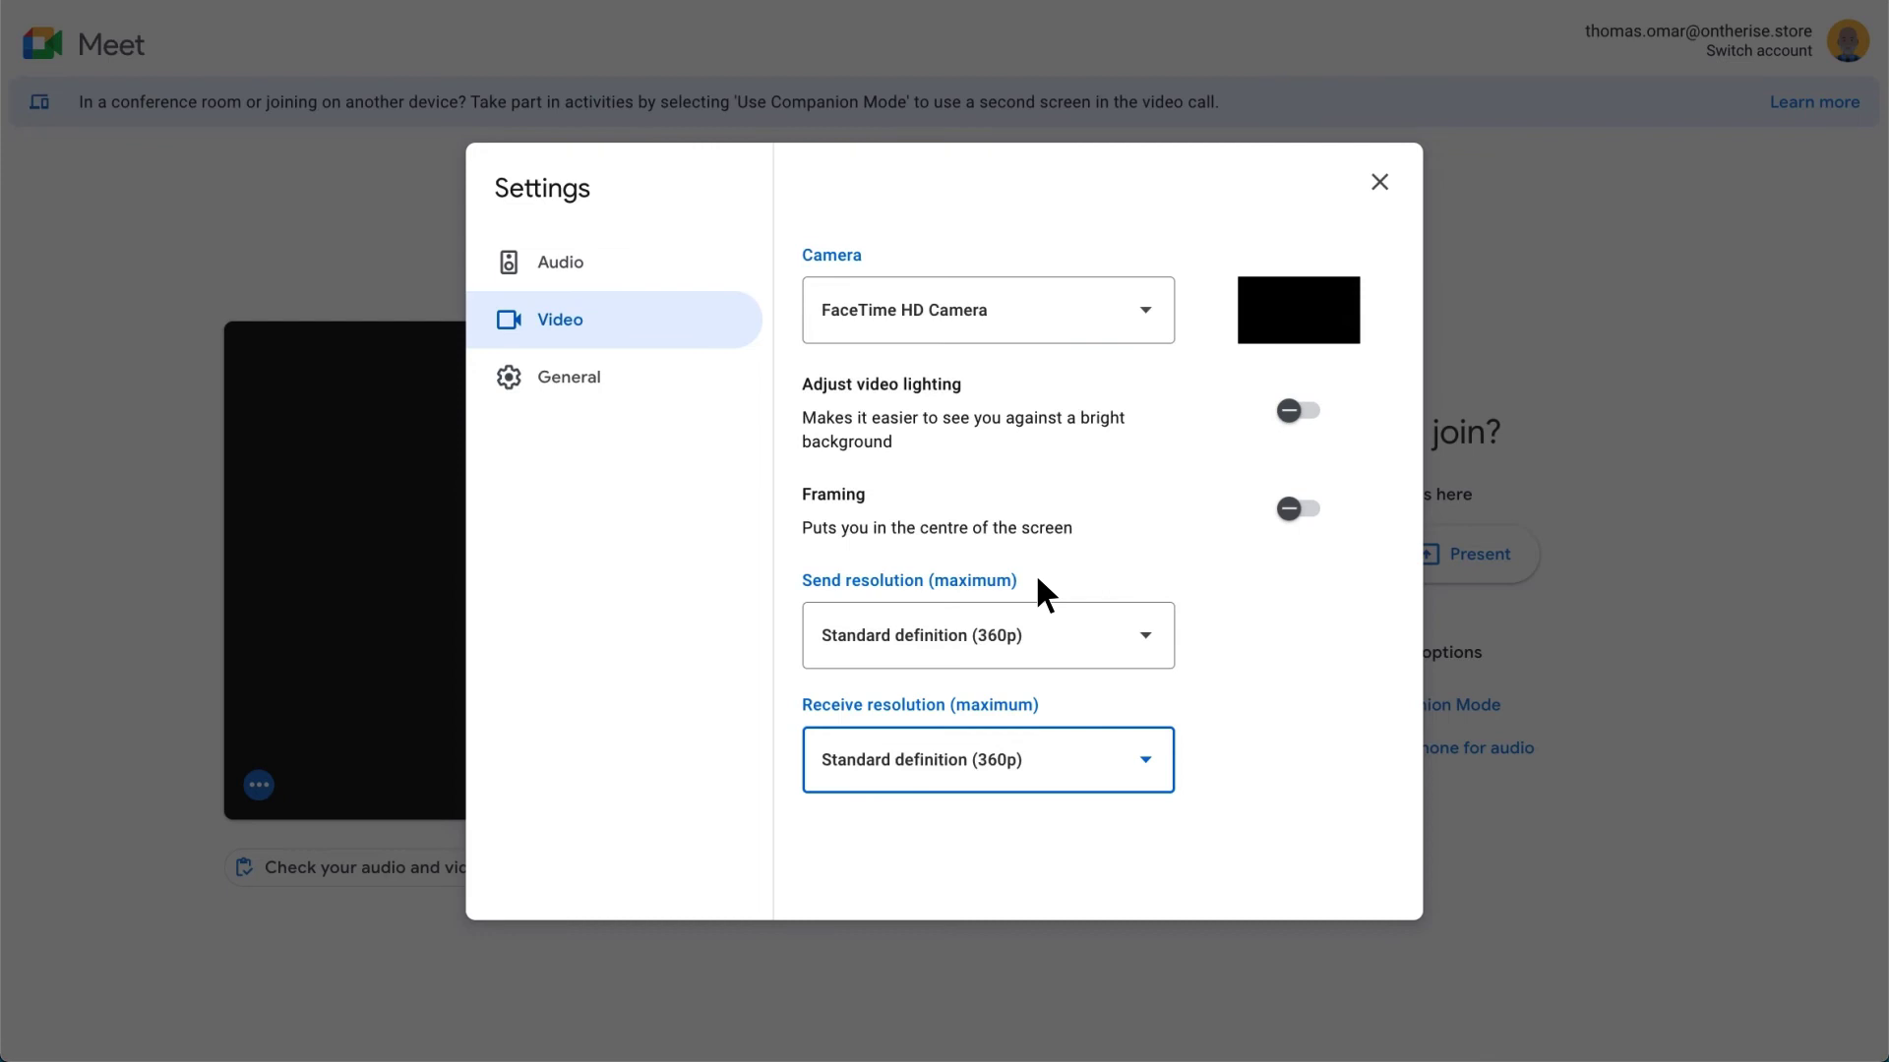
pyautogui.click(1379, 182)
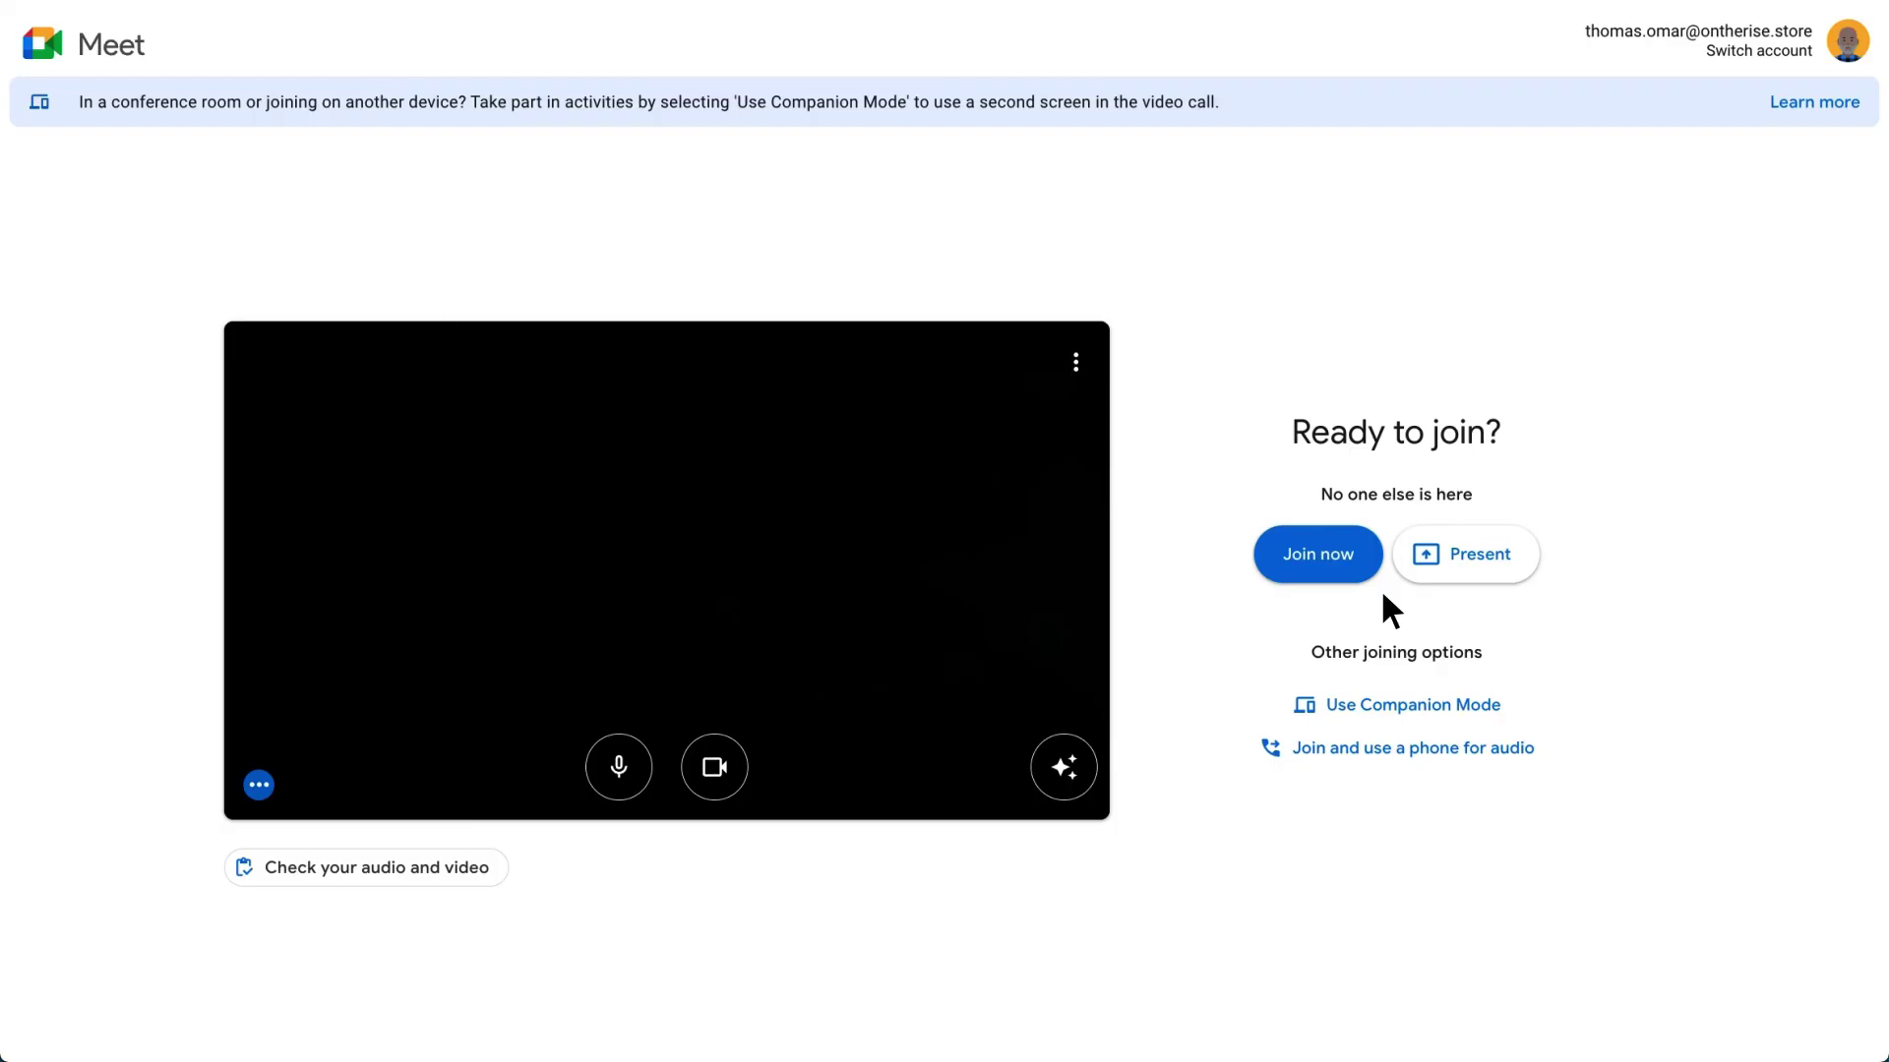
# - Choose 'Join and use a phone for audio' and view the Dial in number and PIN
pyautogui.click(1383, 753)
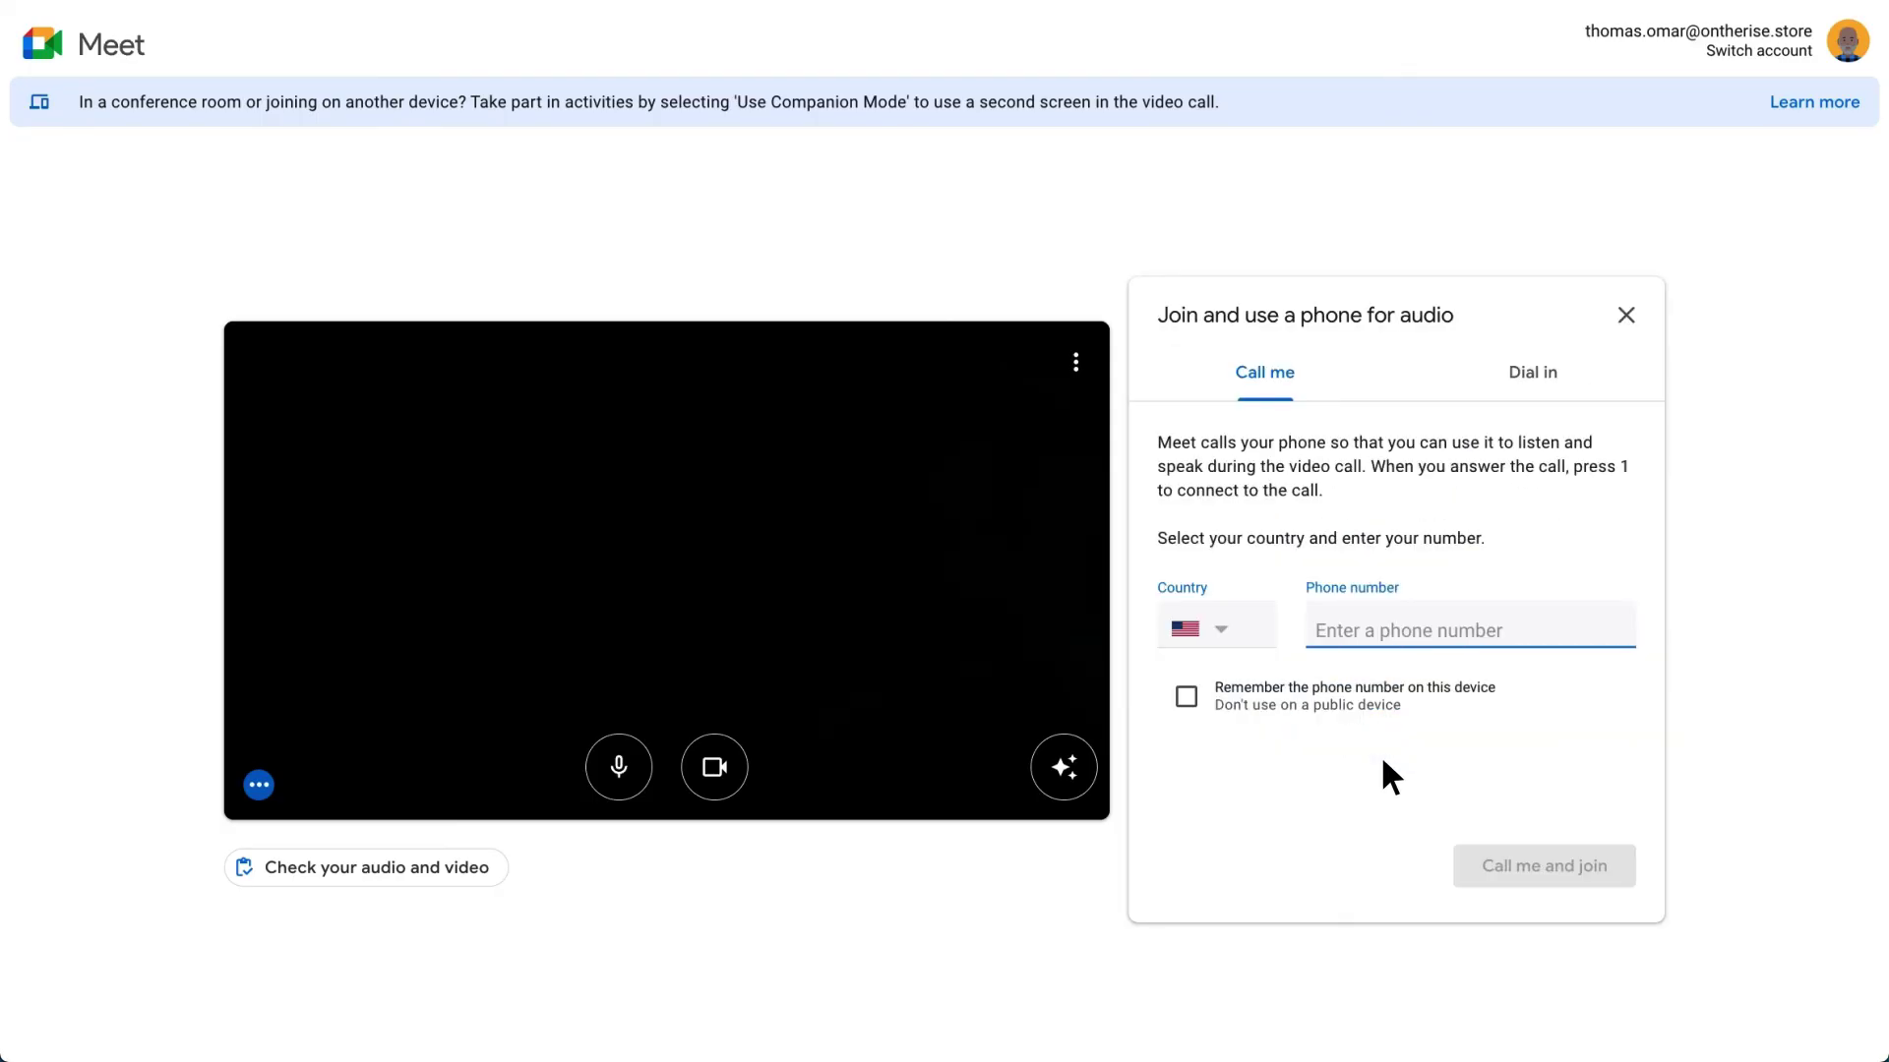
pyautogui.click(1505, 379)
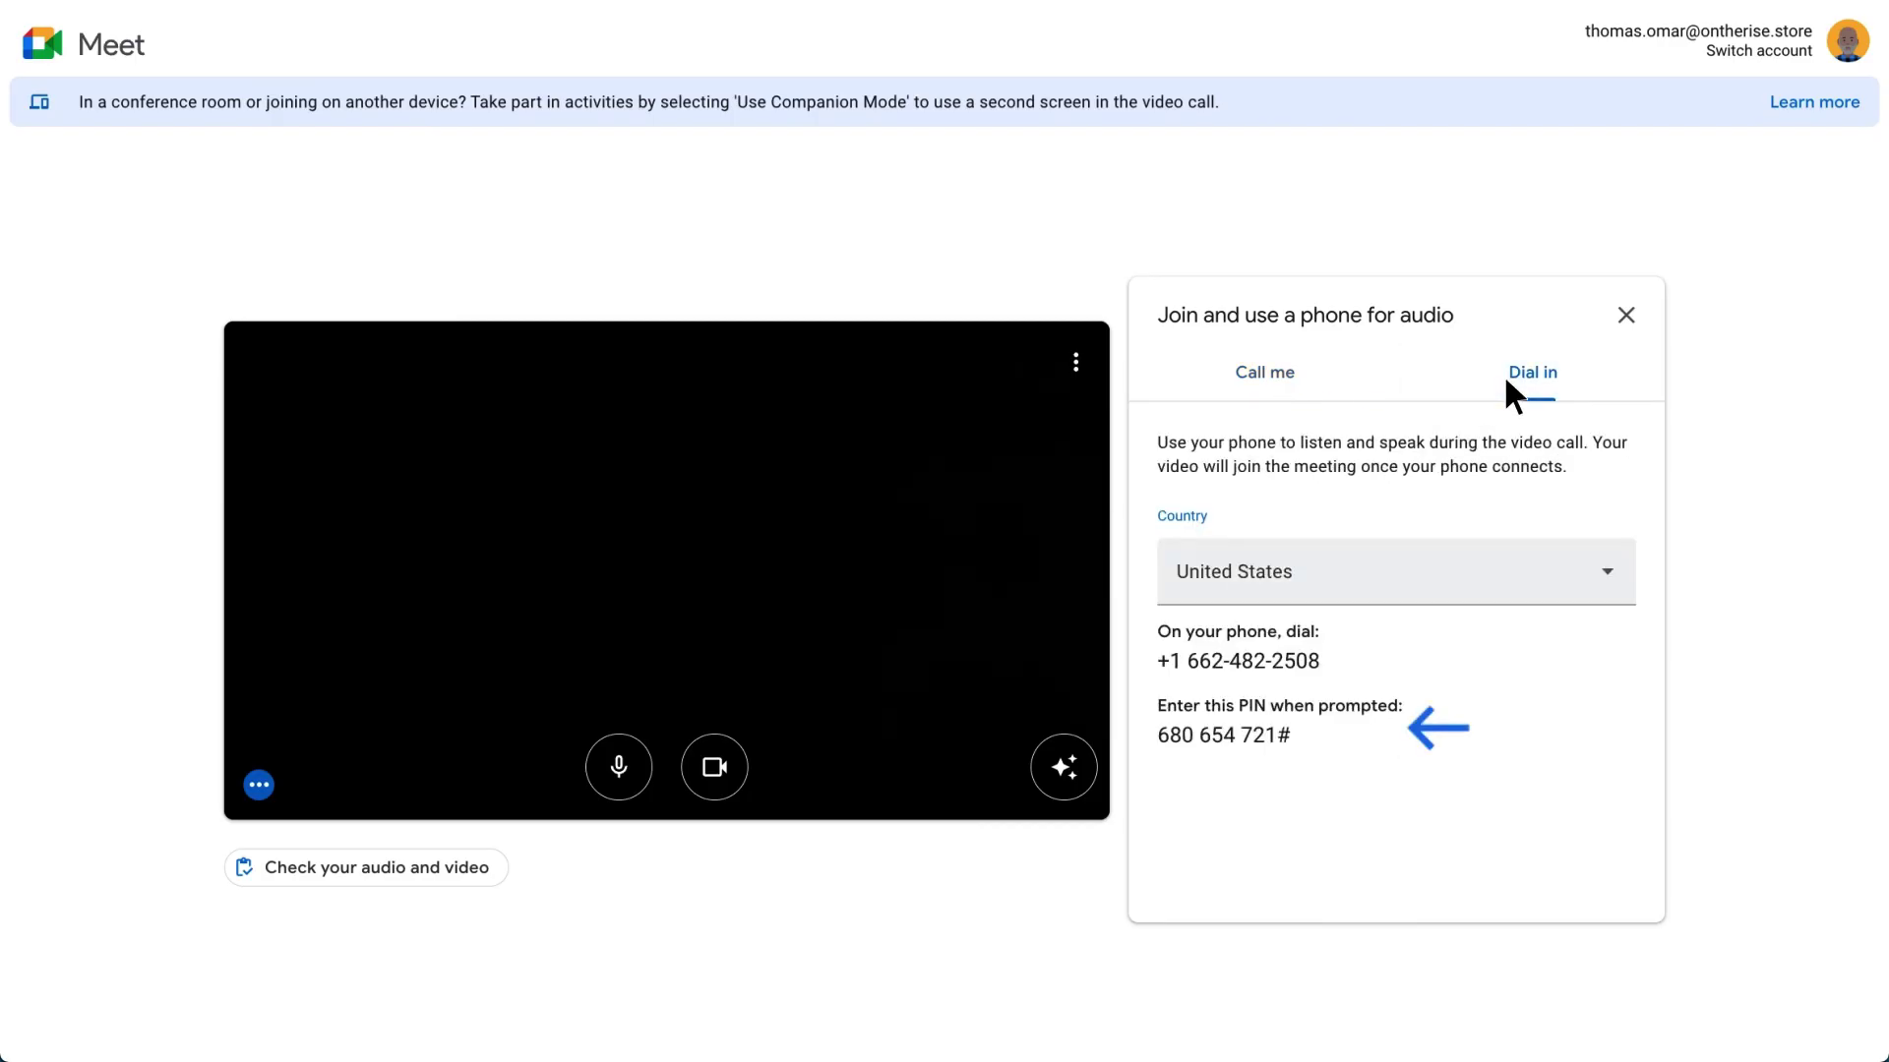